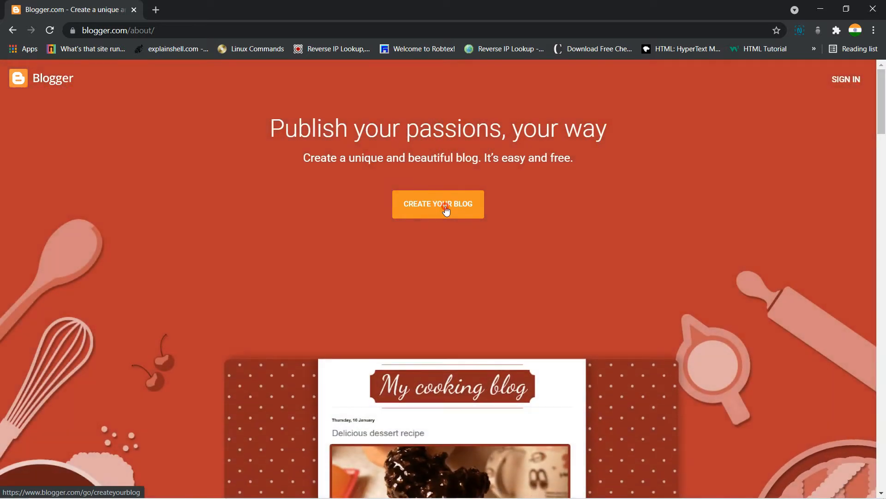
Step: Start a new blog under an existing Google account and title it Demo Website
{"action": "left_click", "coordinate": [446, 210]}
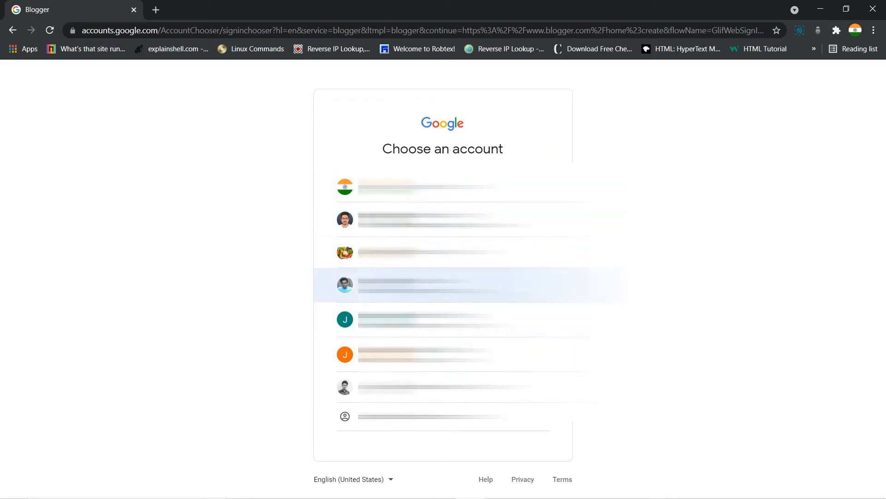
{"action": "left_click", "coordinate": [416, 285]}
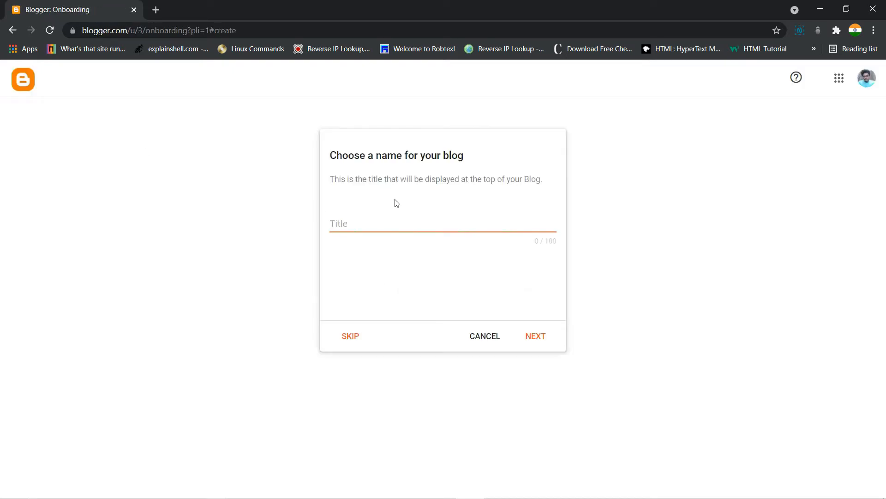
{"action": "left_click", "coordinate": [382, 224]}
{"action": "type", "text": "j"}
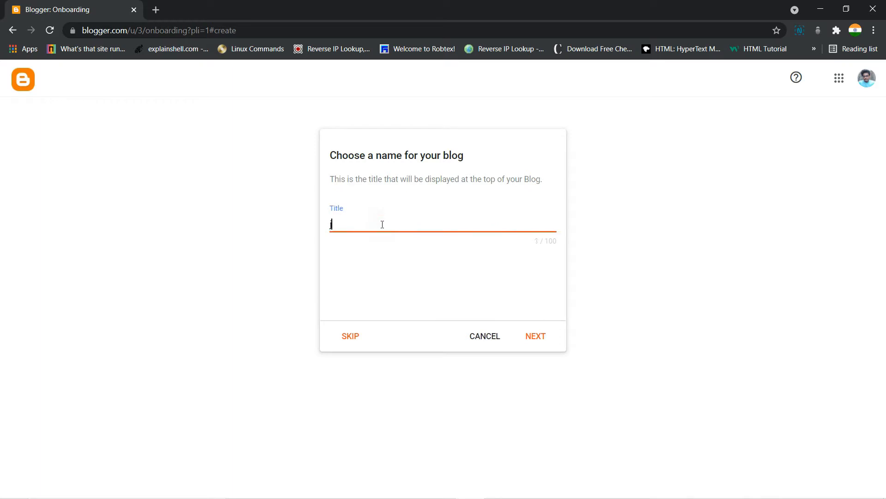
{"action": "type", "text": "eeva"}
{"action": "key", "text": "ctrl+a"}
{"action": "type", "text": "Demo Website"}
{"action": "left_click", "coordinate": [542, 344]}
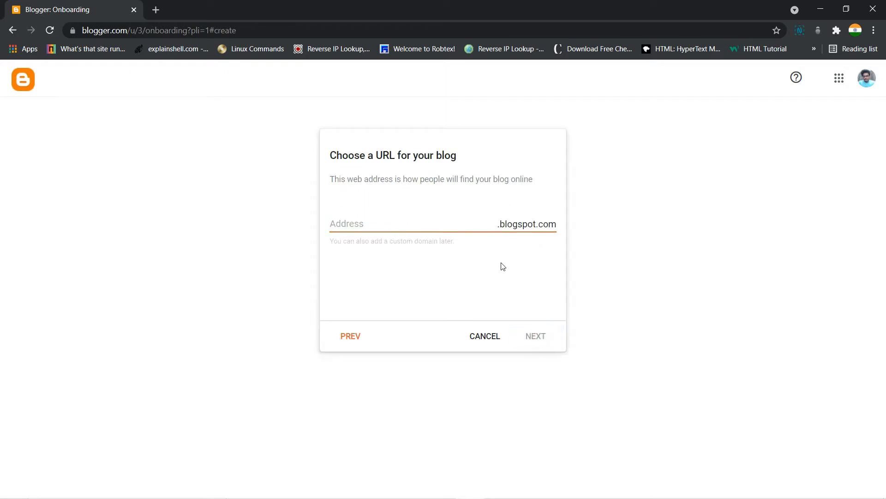
Step: Try demowebsite as the blog's web address
{"action": "left_click", "coordinate": [406, 224]}
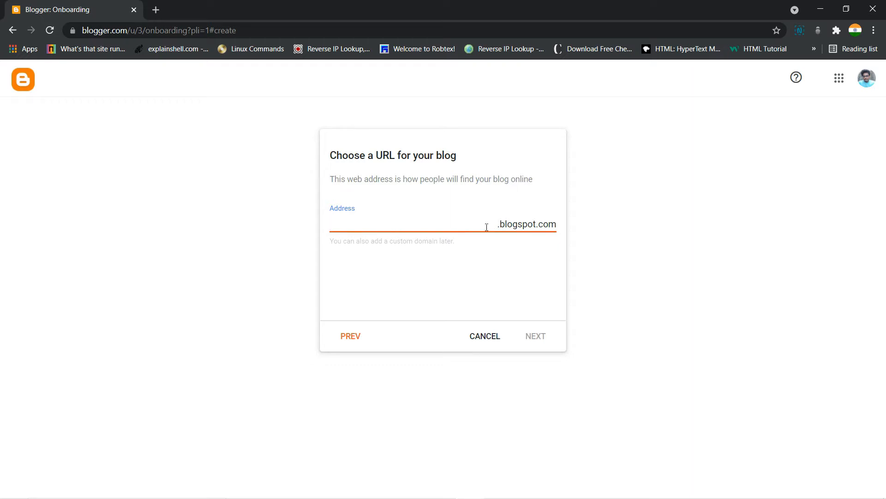
{"action": "type", "text": "dekm"}
{"action": "type", "text": "moweb"}
{"action": "type", "text": "site"}
{"action": "left_click", "coordinate": [475, 263]}
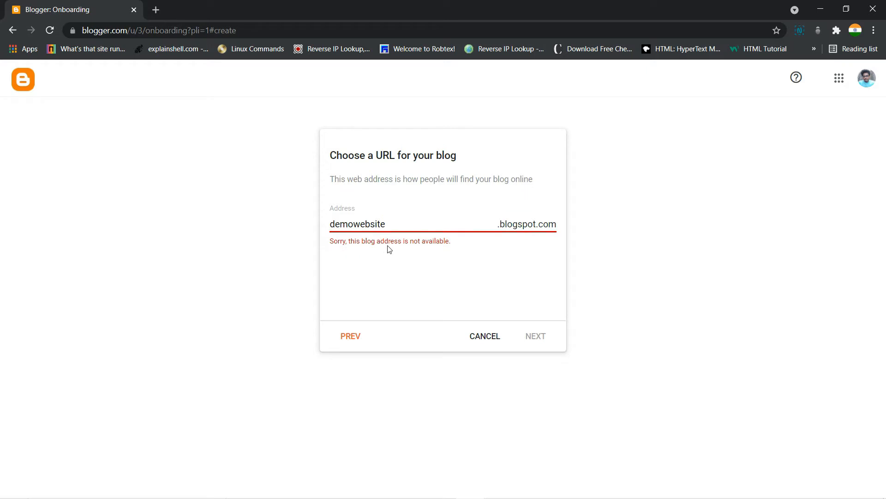
Step: Try variants of the demowebsite address, extending it with official and with the digits 123 and 456
{"action": "left_click", "coordinate": [398, 225]}
{"action": "type", "text": "official"}
{"action": "left_click", "coordinate": [541, 258]}
{"action": "left_click", "coordinate": [429, 224]}
{"action": "key", "text": "BackSpace"}
{"action": "key", "text": "BackSpace"}
{"action": "key", "text": "BackSpace"}
{"action": "key", "text": "BackSpace"}
{"action": "type", "text": "123"}
{"action": "left_click", "coordinate": [461, 287]}
{"action": "left_click", "coordinate": [429, 224]}
{"action": "type", "text": "456"}
{"action": "left_click", "coordinate": [434, 276]}
Step: Replace the blog address with jeevstechnologyofficial and continue to the display name
{"action": "left_click_drag", "start_coordinate": [427, 225], "coordinate": [387, 224]}
{"action": "key", "text": "BackSpace"}
{"action": "key", "text": "ctrl+a"}
{"action": "key", "text": "BackSpace"}
{"action": "type", "text": "jeevstechnologyod"}
{"action": "key", "text": "BackSpace"}
{"action": "type", "text": "fficial"}
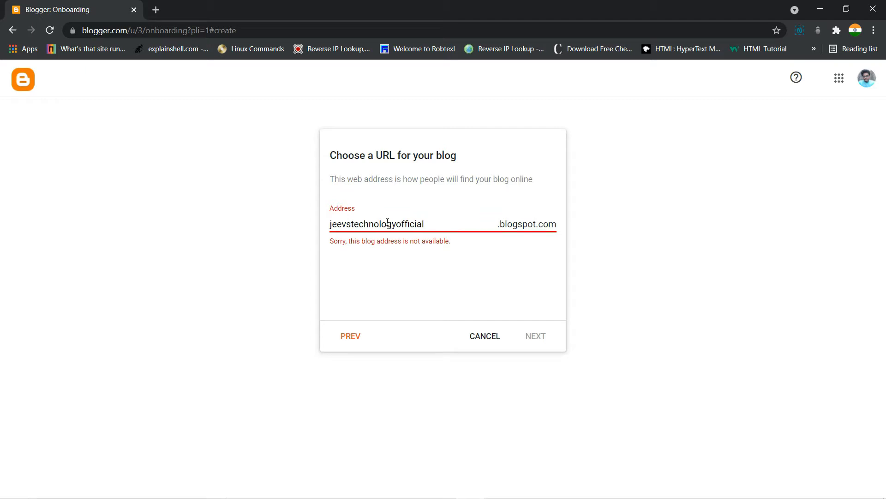
{"action": "left_click", "coordinate": [403, 273]}
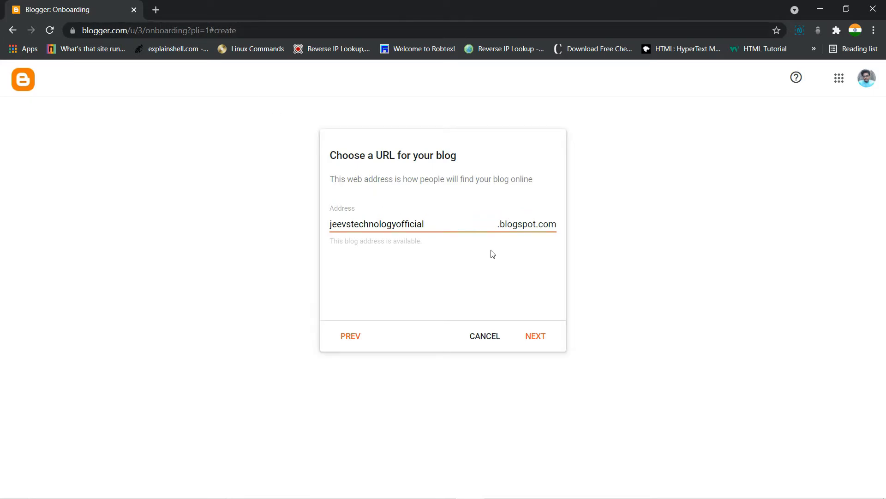
{"action": "left_click_drag", "start_coordinate": [423, 226], "coordinate": [329, 230]}
{"action": "left_click", "coordinate": [465, 195]}
{"action": "left_click", "coordinate": [537, 337]}
Step: Set the display name to Jeevs Technology, finish creating the blog and open the live site
{"action": "left_click", "coordinate": [383, 222]}
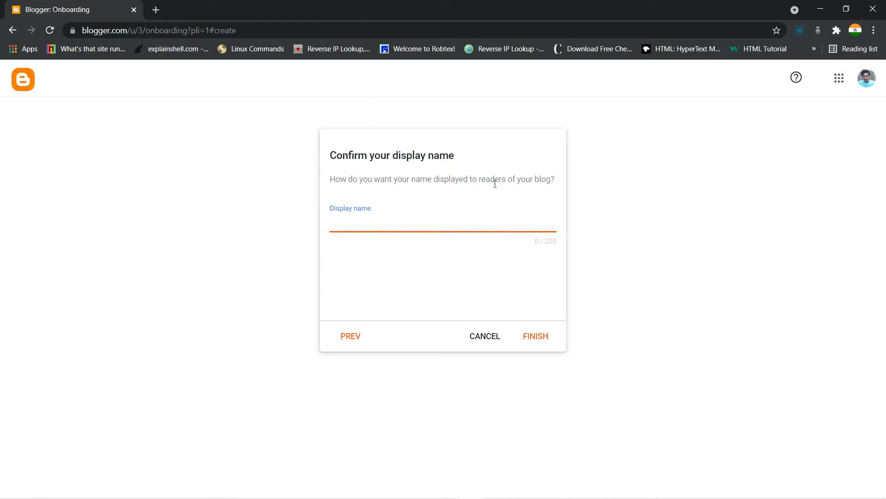
{"action": "type", "text": "Jeevs Technology"}
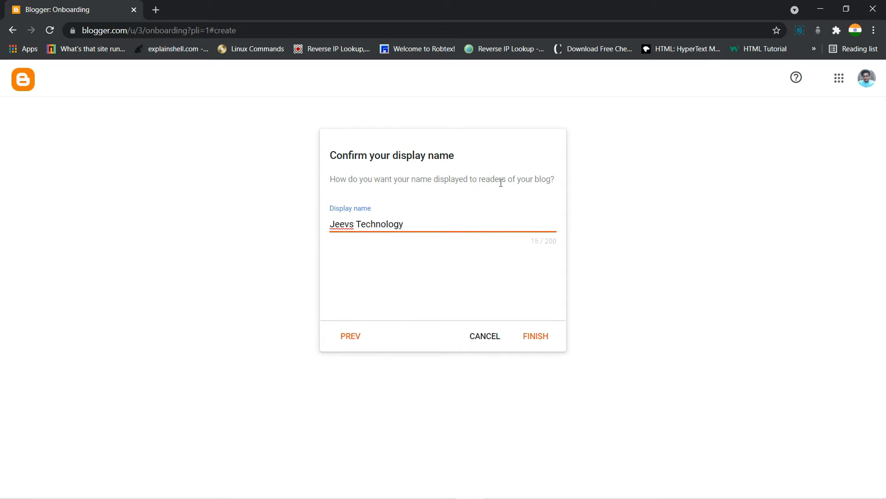
{"action": "left_click", "coordinate": [536, 337]}
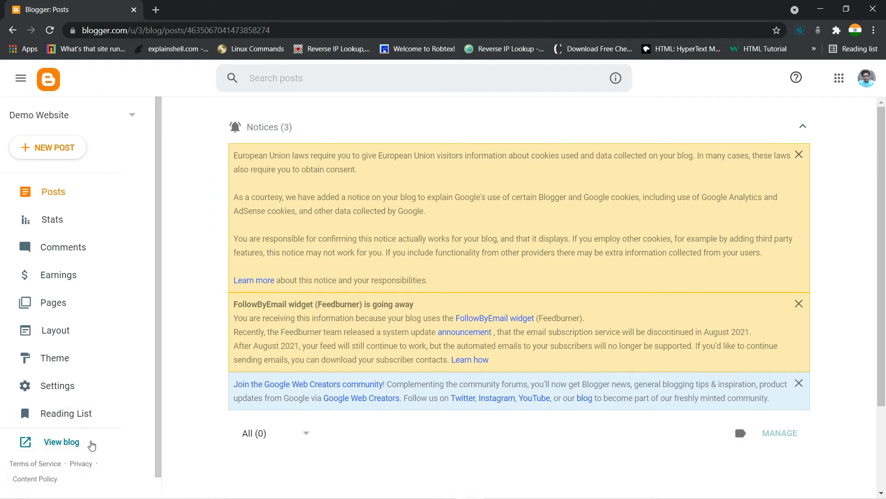
{"action": "left_click", "coordinate": [67, 444]}
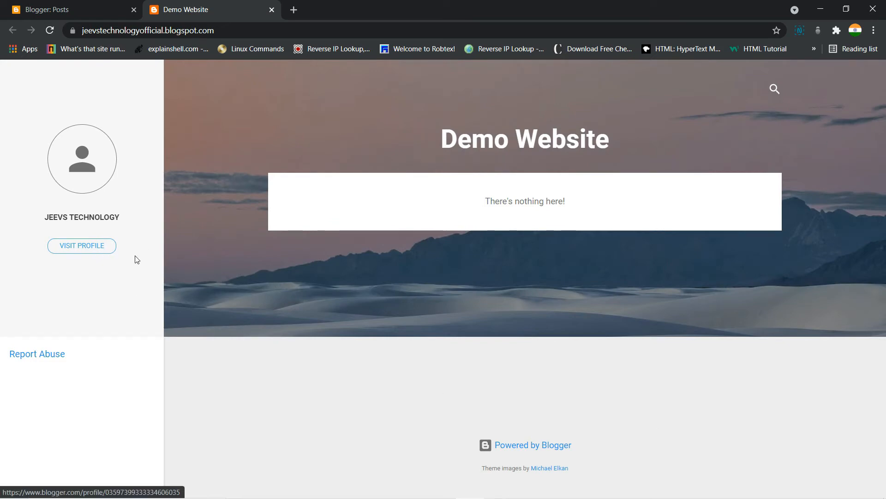
Step: Apply the Literate variant of the Simple theme to the blog, accepting the gadget visibility notice
{"action": "left_click", "coordinate": [56, 7]}
{"action": "left_click", "coordinate": [64, 360]}
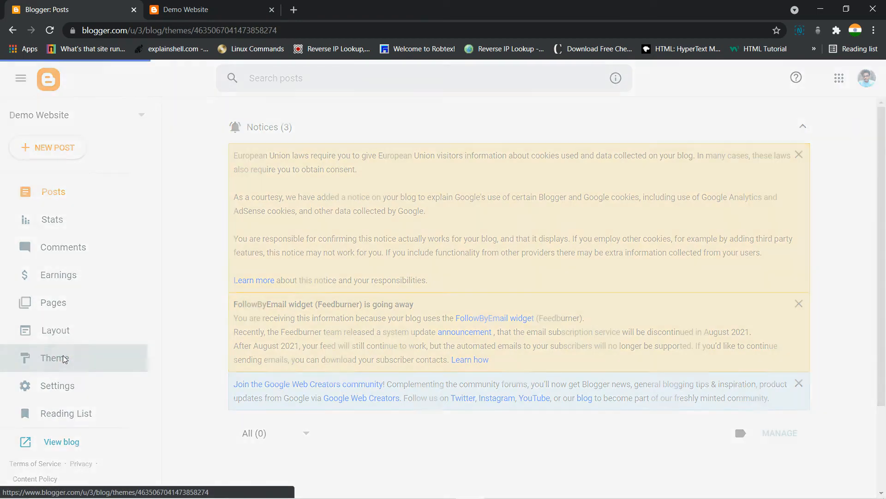
{"action": "scroll", "coordinate": [563, 283], "scroll_direction": "down", "scroll_amount": 4}
{"action": "scroll", "coordinate": [563, 283], "scroll_direction": "down", "scroll_amount": 20}
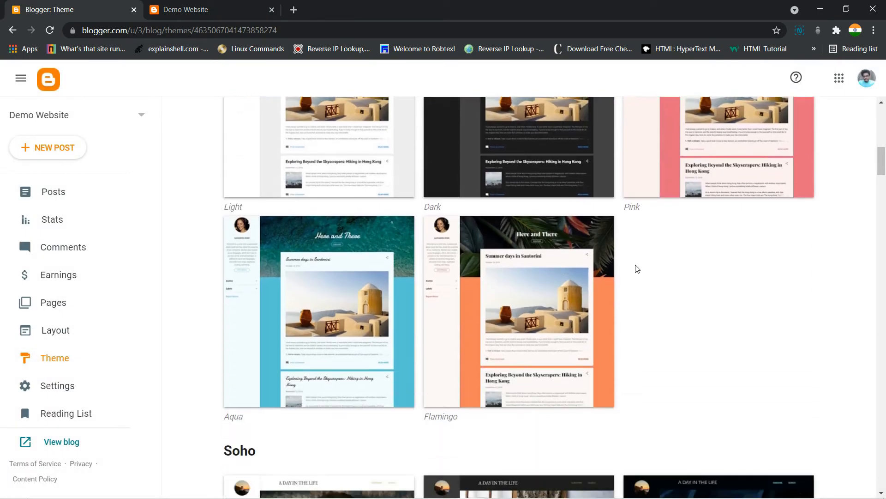
{"action": "scroll", "coordinate": [549, 274], "scroll_direction": "down", "scroll_amount": 20}
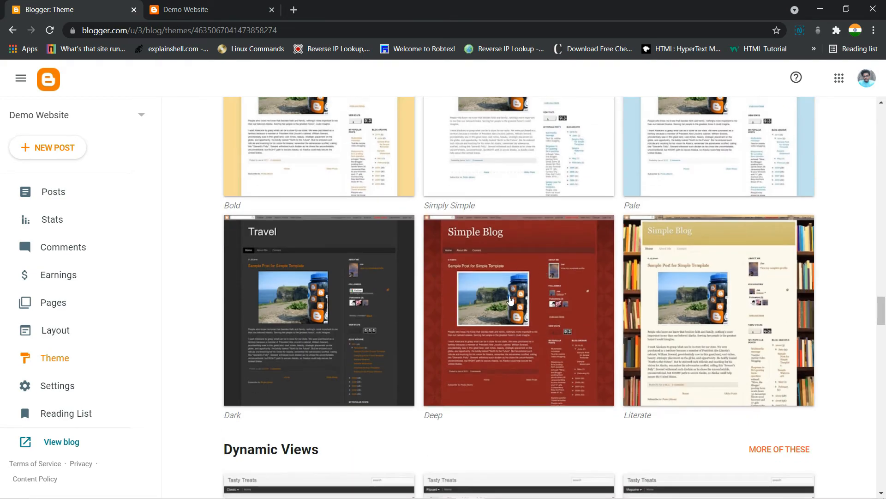
{"action": "left_click", "coordinate": [507, 272]}
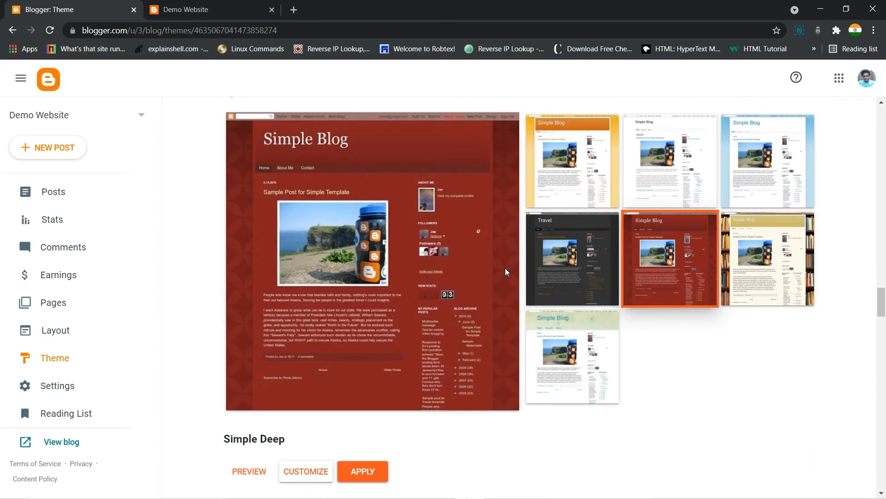
{"action": "left_click", "coordinate": [768, 260]}
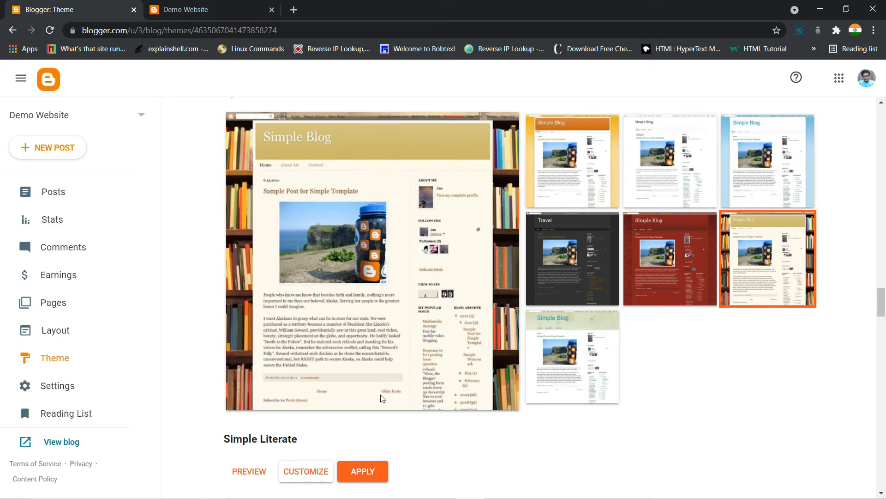
{"action": "left_click", "coordinate": [362, 471]}
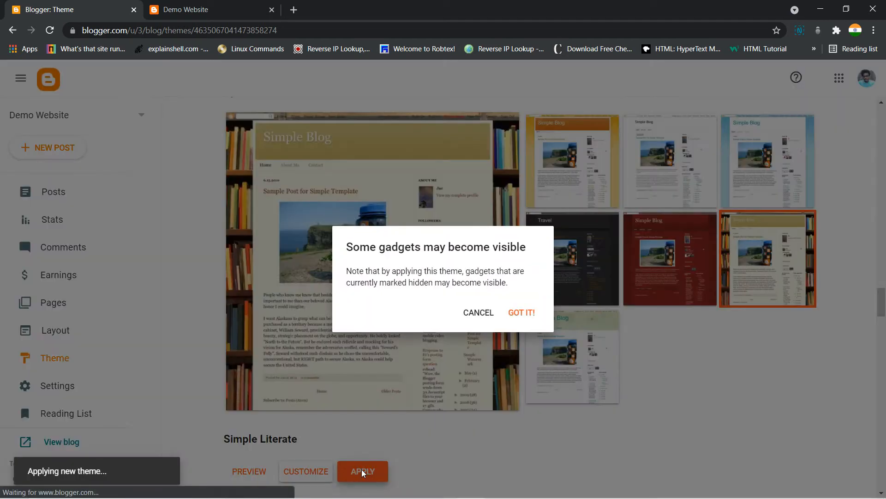
{"action": "left_click", "coordinate": [517, 317]}
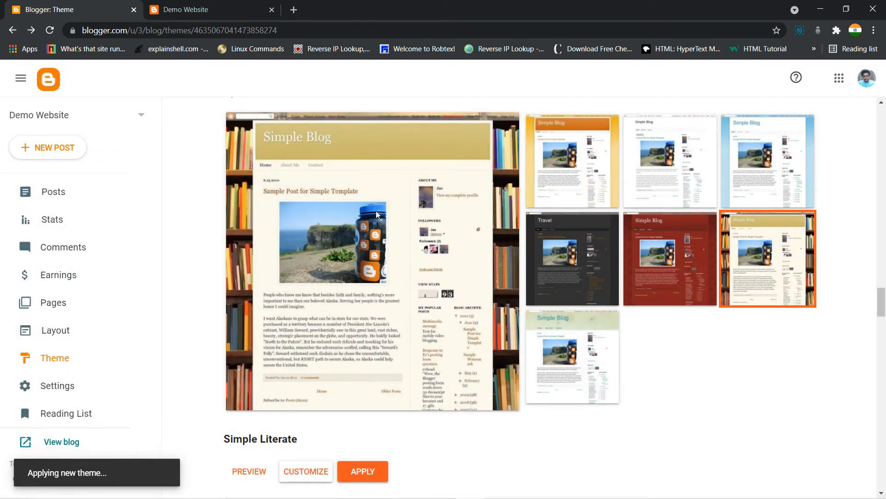
Step: Reload the live blog to check its theme, and return to the blog's dashboard
{"action": "left_click", "coordinate": [221, 5]}
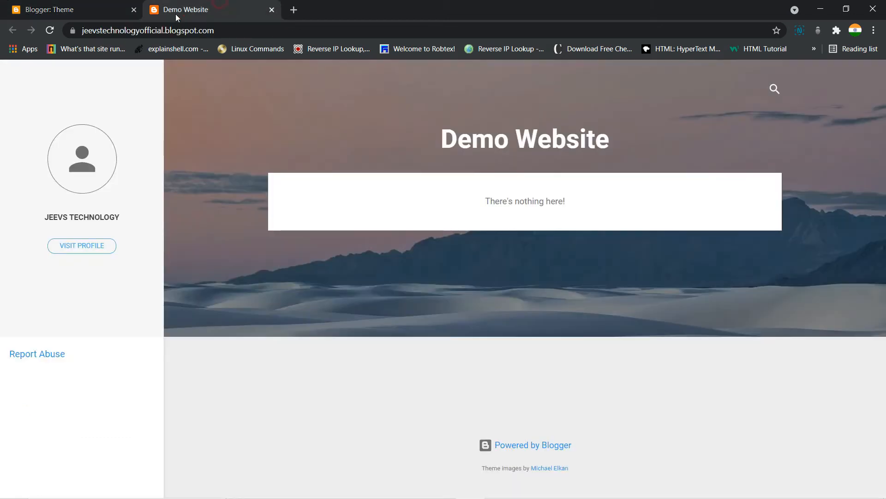
{"action": "left_click", "coordinate": [49, 32]}
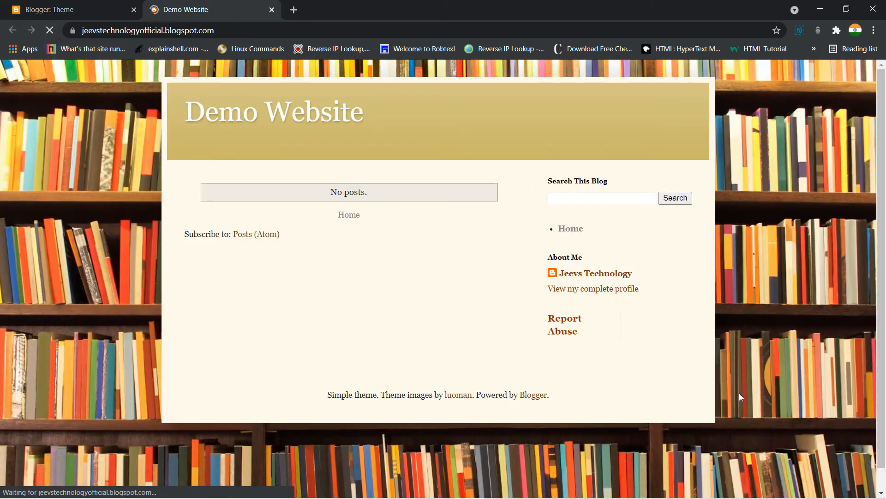
{"action": "left_click", "coordinate": [51, 5]}
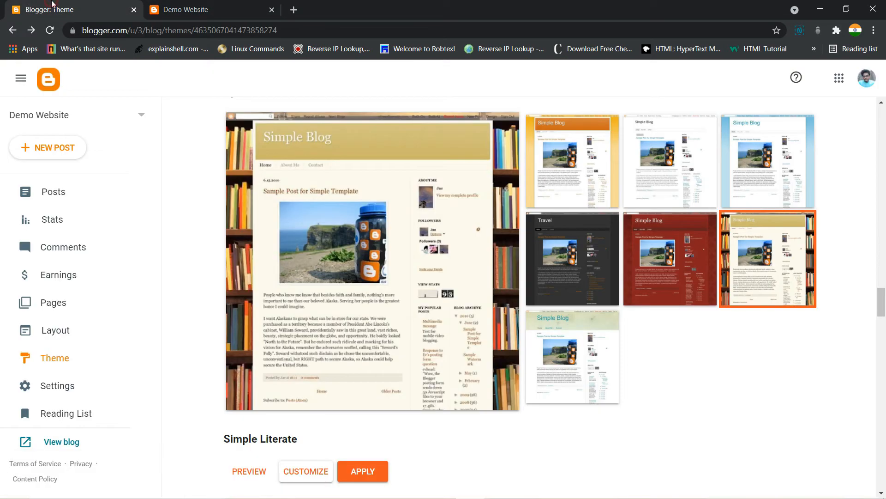
Step: Look through the blog's Pages list and Posts list
{"action": "left_click", "coordinate": [80, 305]}
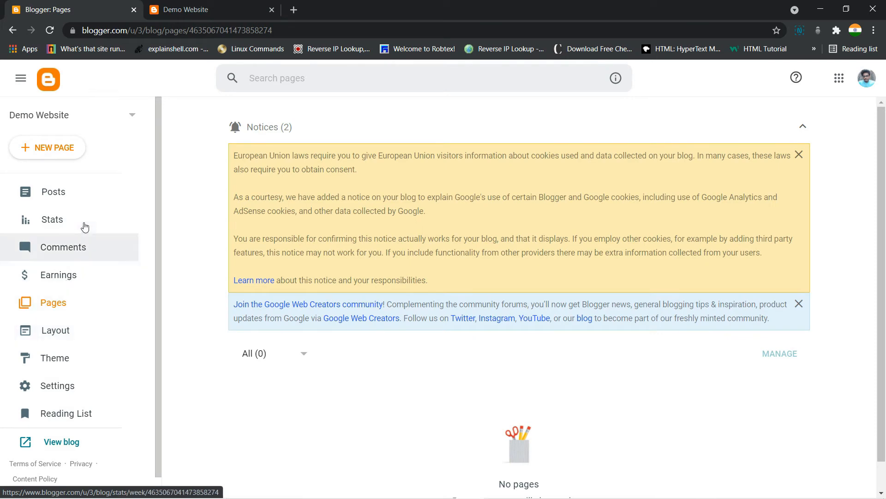
{"action": "left_click", "coordinate": [84, 196]}
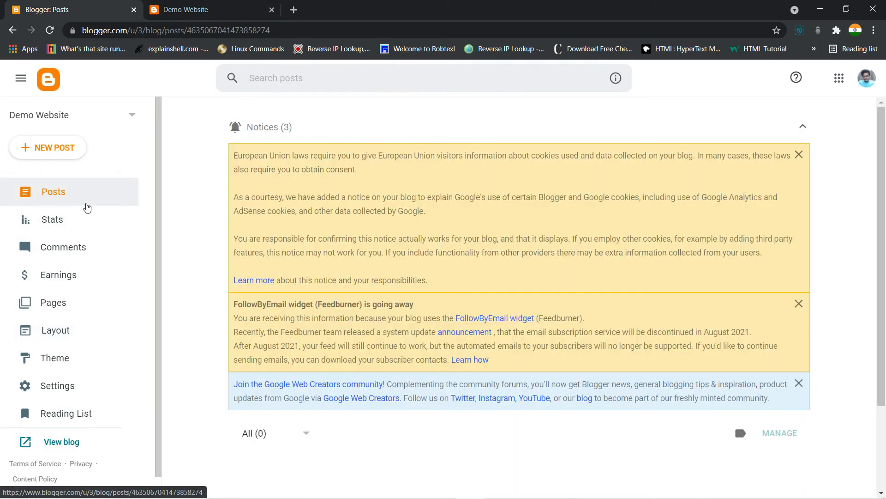
{"action": "left_click", "coordinate": [90, 192]}
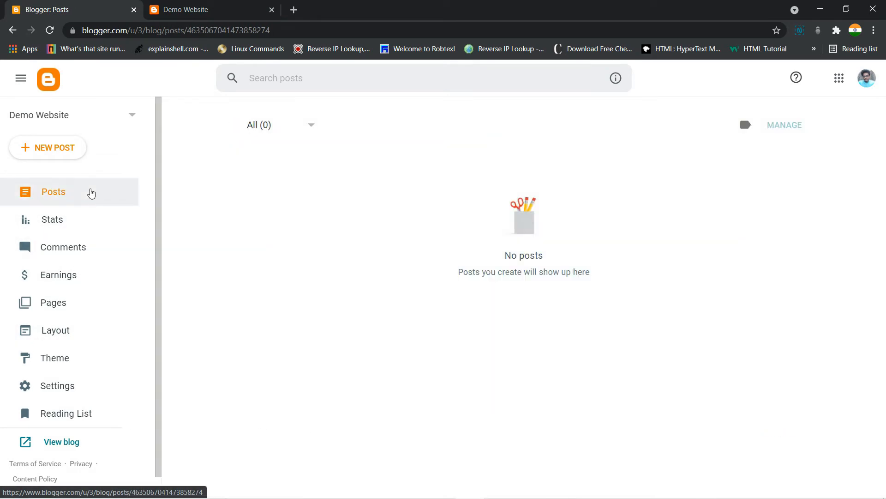
{"action": "scroll", "coordinate": [600, 252], "scroll_direction": "down", "scroll_amount": 3}
{"action": "scroll", "coordinate": [631, 327], "scroll_direction": "up", "scroll_amount": 2}
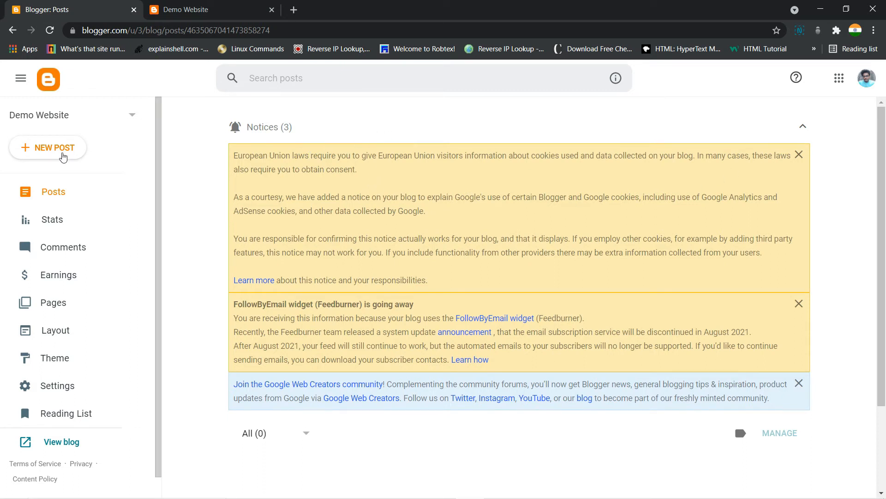
Step: Create a new post titled Demo Post with the body text "This is demo post"
{"action": "left_click", "coordinate": [68, 154]}
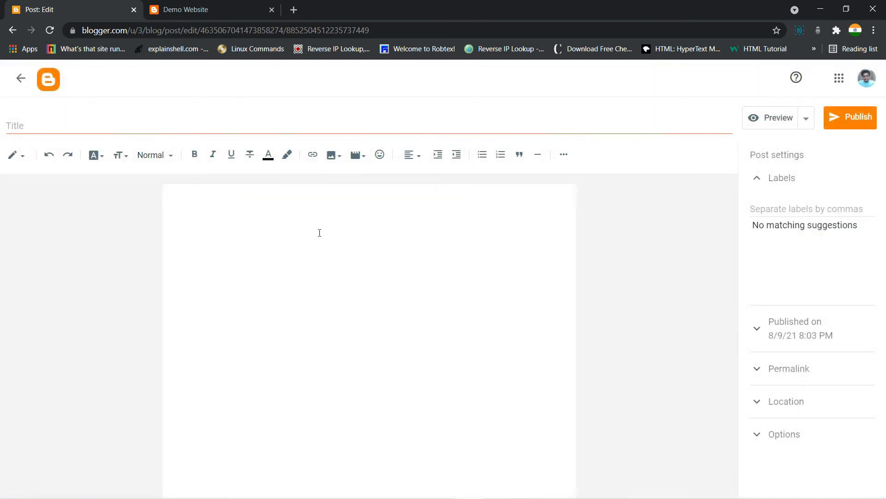
{"action": "left_click", "coordinate": [192, 127]}
{"action": "type", "text": "Demo Post"}
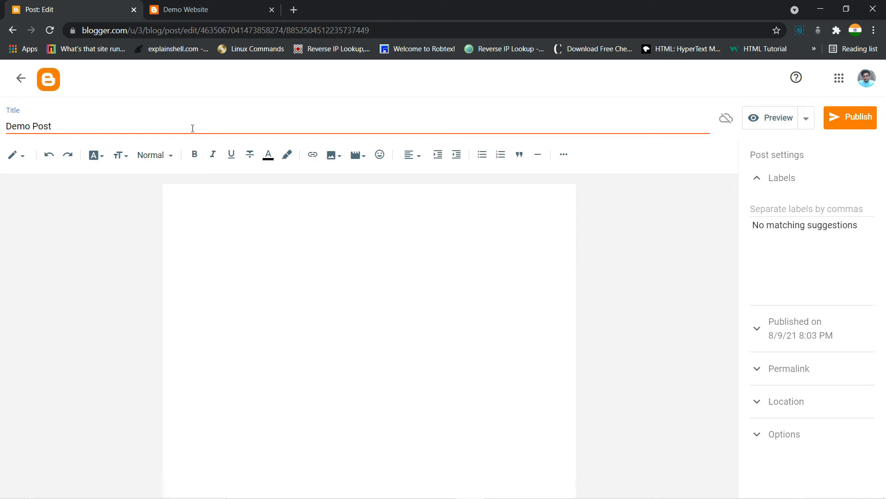
{"action": "left_click", "coordinate": [274, 273]}
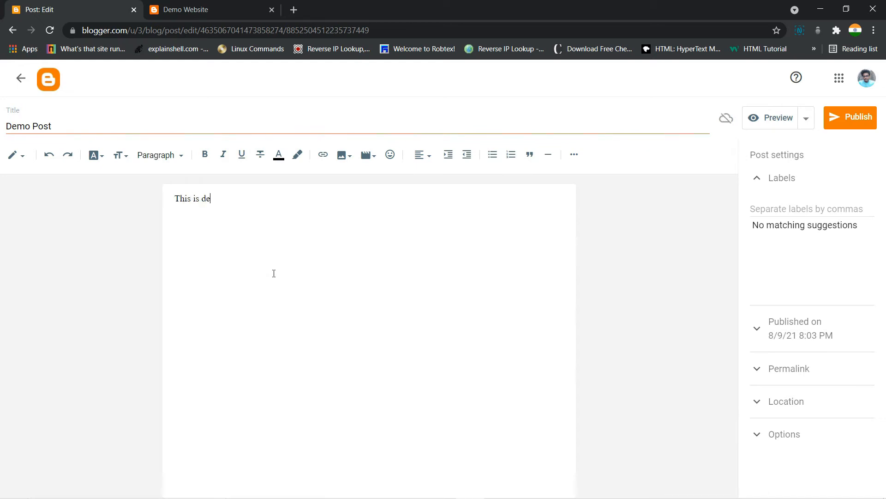
{"action": "type", "text": "This is demo post"}
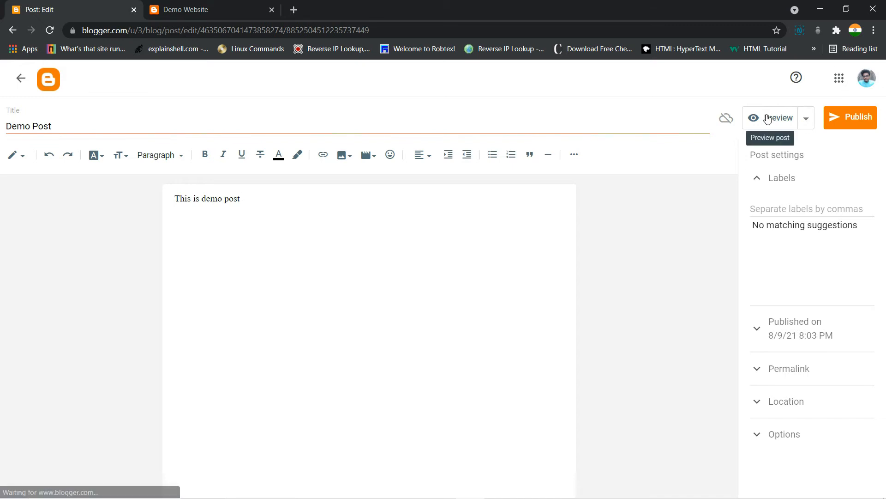
Step: Preview the post on the blog, dismissing the notices above it, and return to the post editor
{"action": "left_click", "coordinate": [766, 117]}
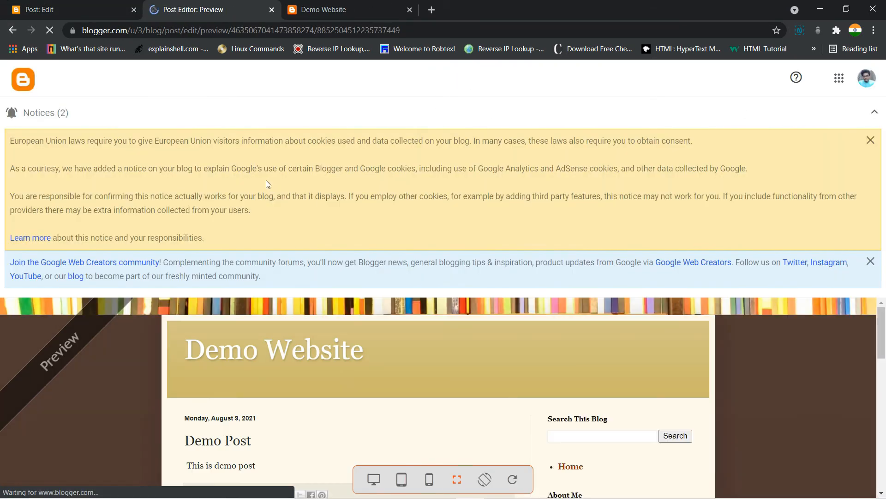
{"action": "scroll", "coordinate": [382, 391], "scroll_direction": "down", "scroll_amount": 2}
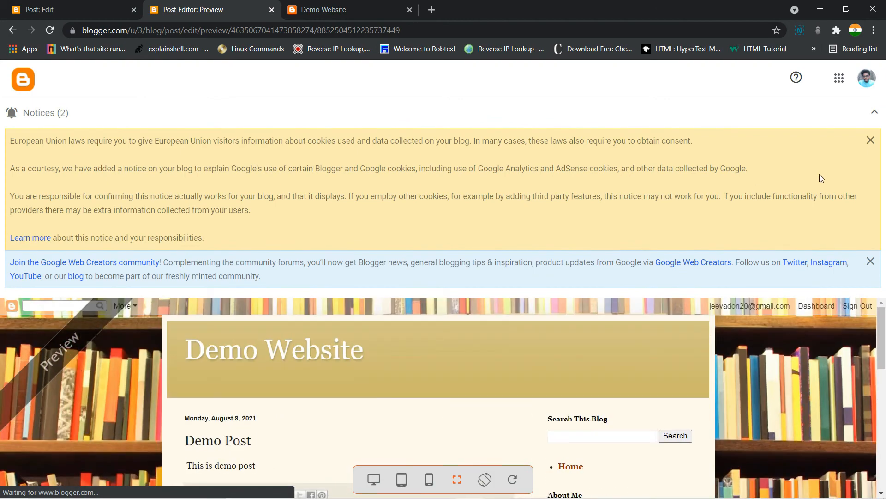
{"action": "left_click", "coordinate": [871, 140]}
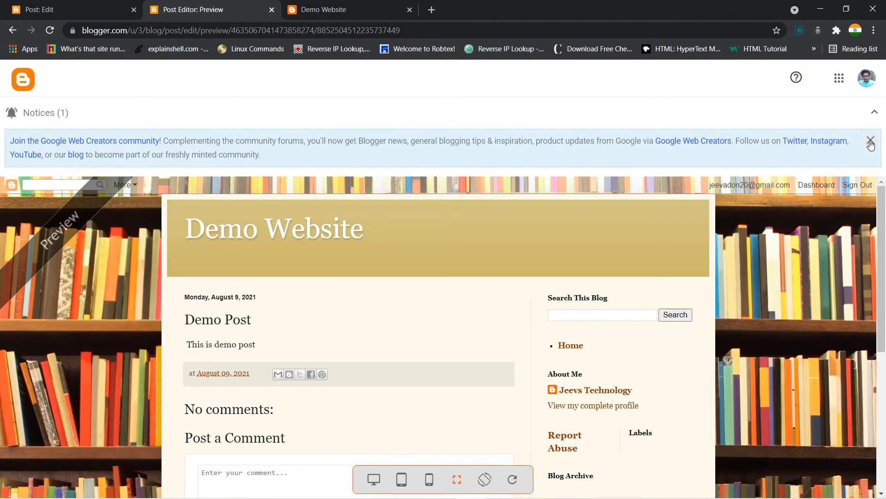
{"action": "left_click", "coordinate": [871, 140]}
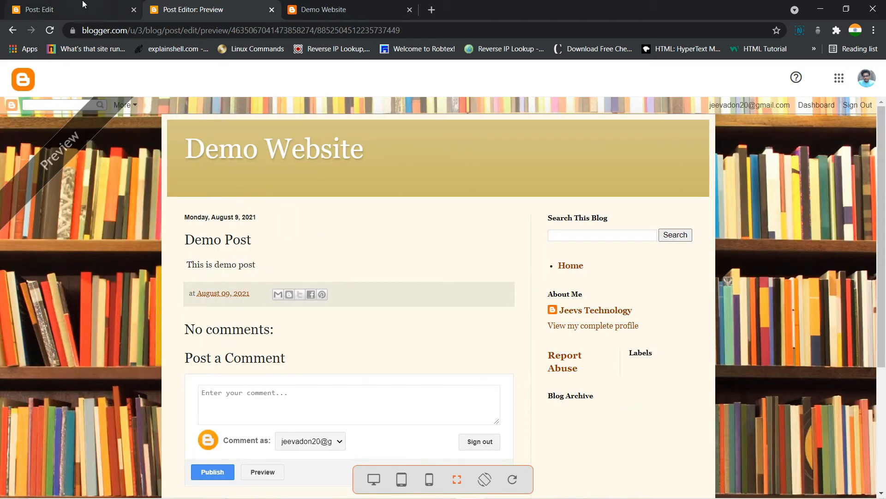
{"action": "left_click", "coordinate": [88, 9]}
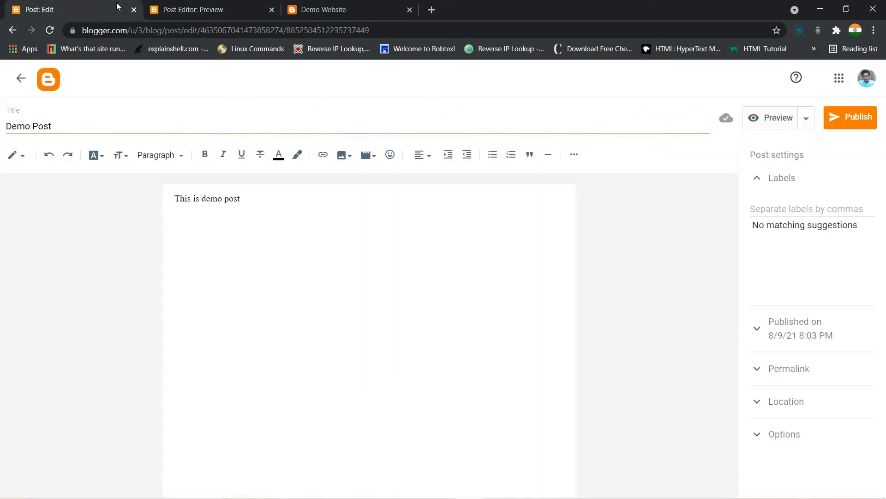
Step: Publish the Demo Post, and open it from the reloaded live blog
{"action": "left_click", "coordinate": [857, 119]}
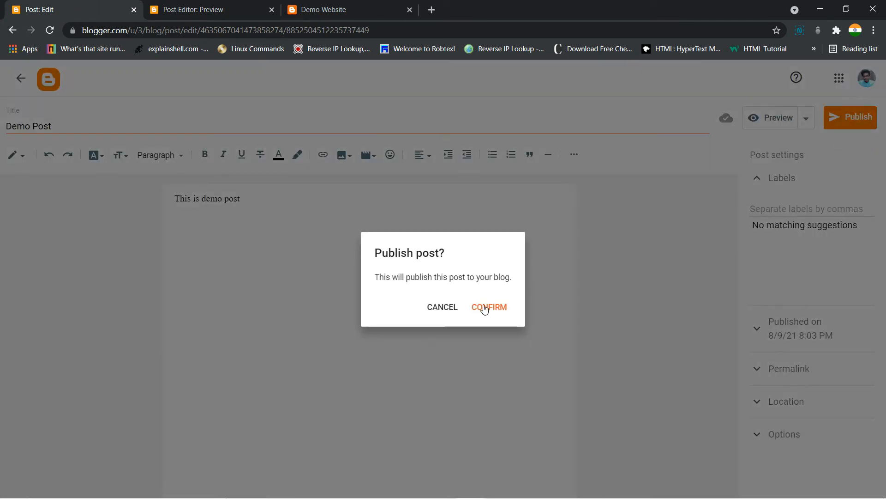
{"action": "left_click", "coordinate": [484, 308]}
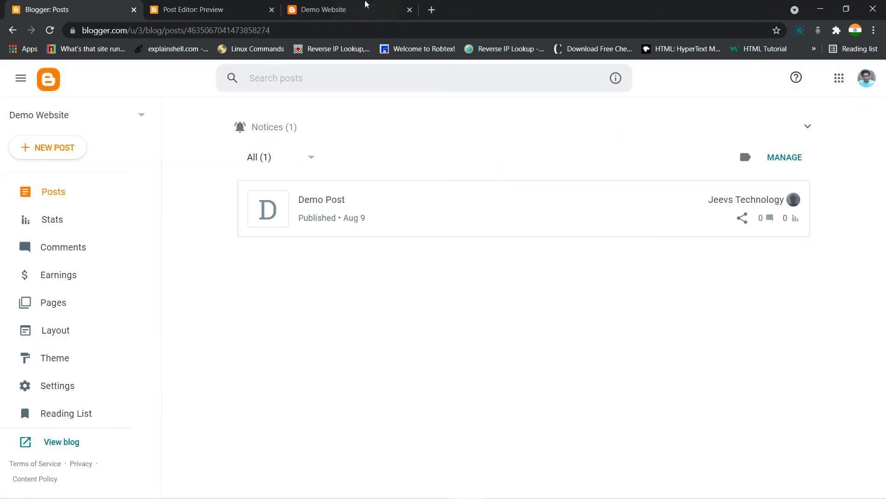
{"action": "left_click", "coordinate": [366, 5]}
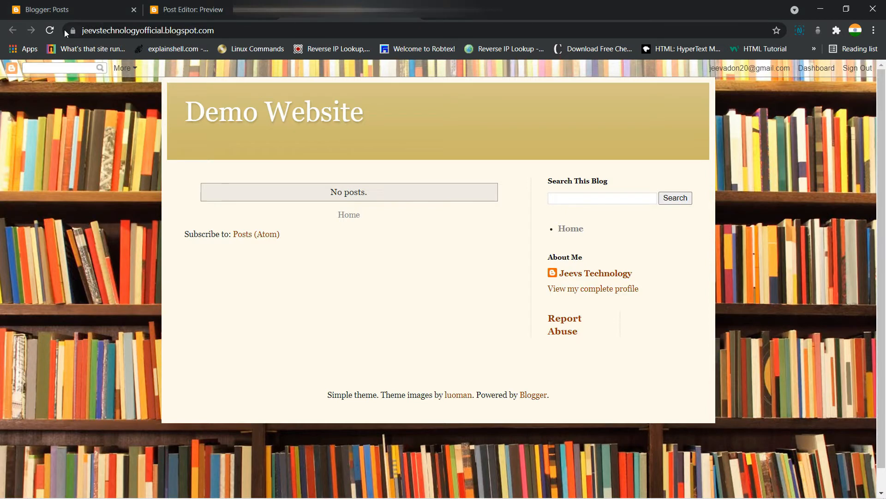
{"action": "left_click", "coordinate": [50, 31]}
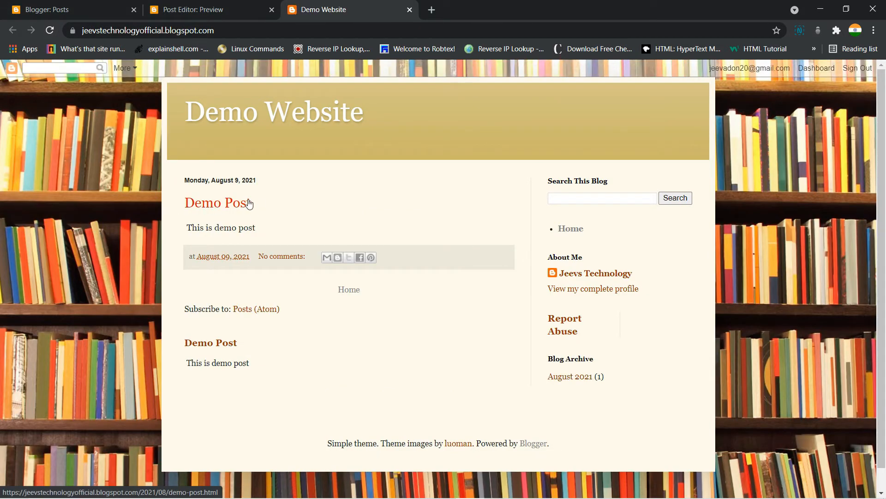
{"action": "left_click", "coordinate": [220, 209]}
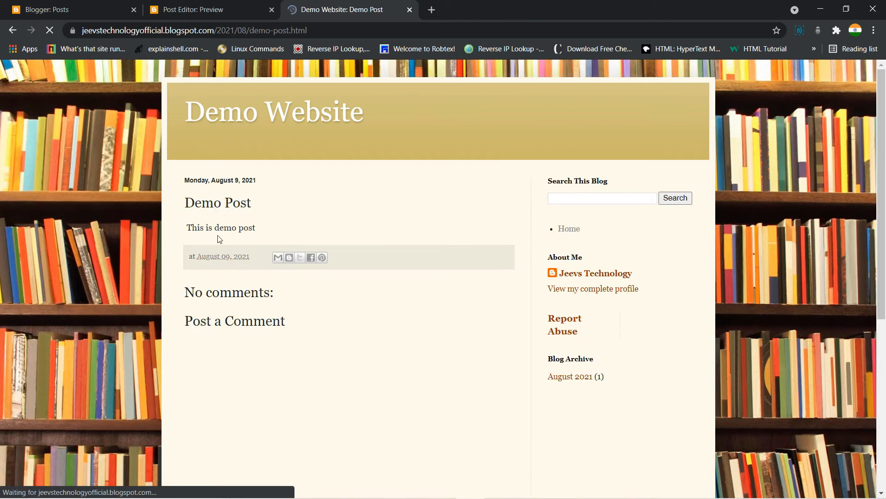
Step: Reopen Demo Post for editing from the posts list and add two new lines below its body text
{"action": "left_click", "coordinate": [167, 6]}
{"action": "left_click", "coordinate": [70, 6]}
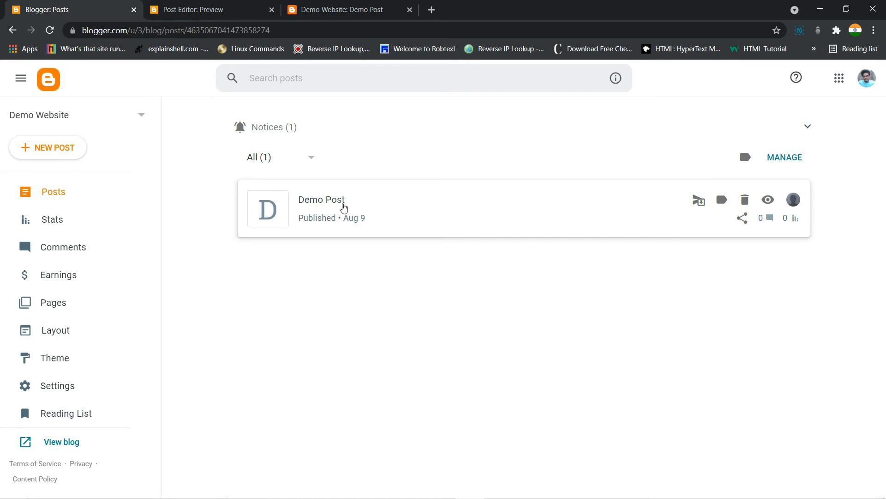
{"action": "left_click", "coordinate": [337, 203]}
{"action": "left_click", "coordinate": [259, 236]}
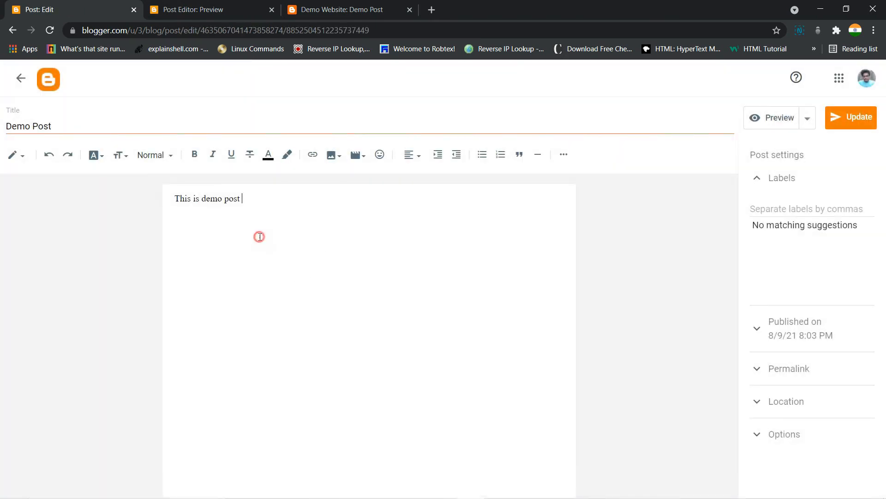
{"action": "key", "text": "Return"}
{"action": "key", "text": "Return"}
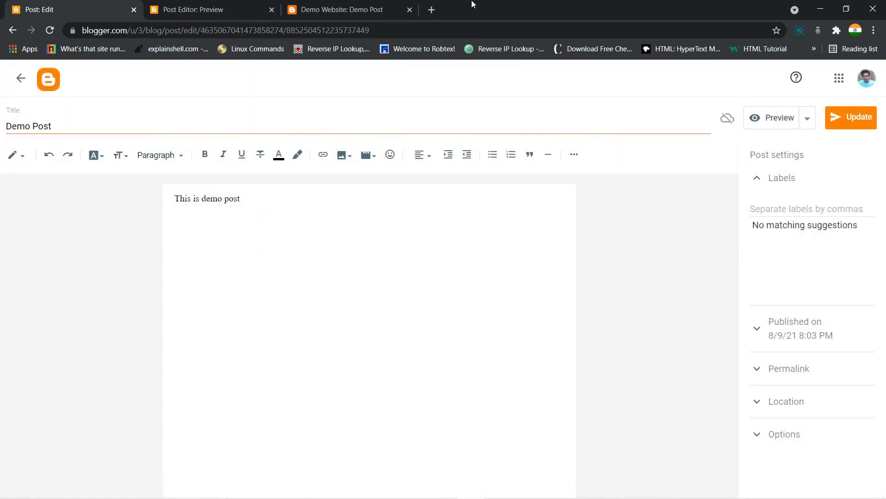
Step: Open pexels.com in a new tab and search its free photos for "tech"
{"action": "left_click", "coordinate": [433, 10]}
{"action": "type", "text": "pe"}
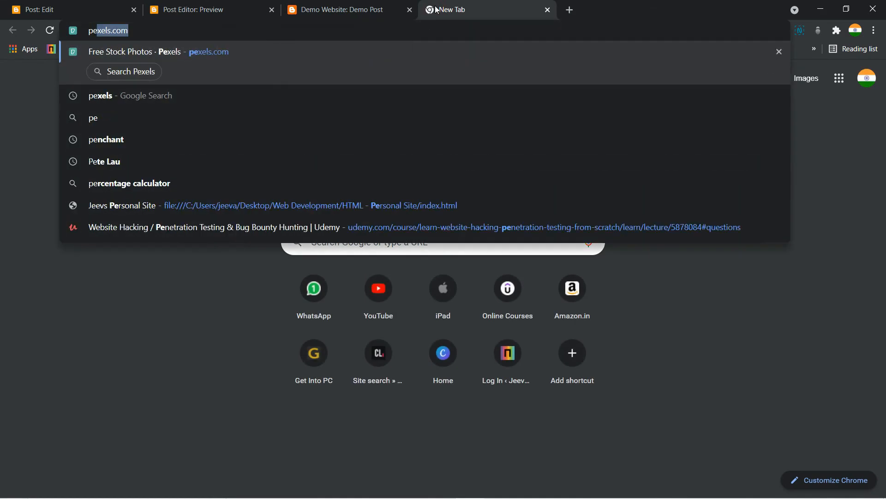
{"action": "key", "text": "Return"}
{"action": "scroll", "coordinate": [279, 283], "scroll_direction": "down", "scroll_amount": 3}
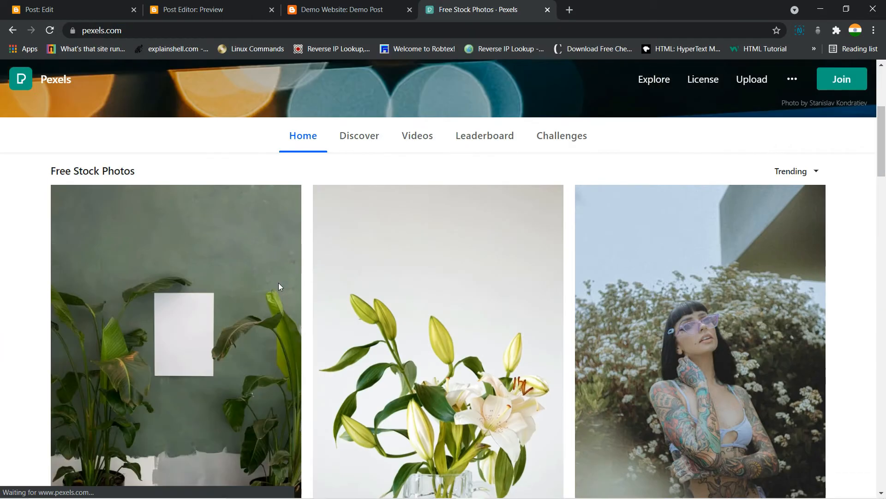
{"action": "scroll", "coordinate": [524, 320], "scroll_direction": "up", "scroll_amount": 5}
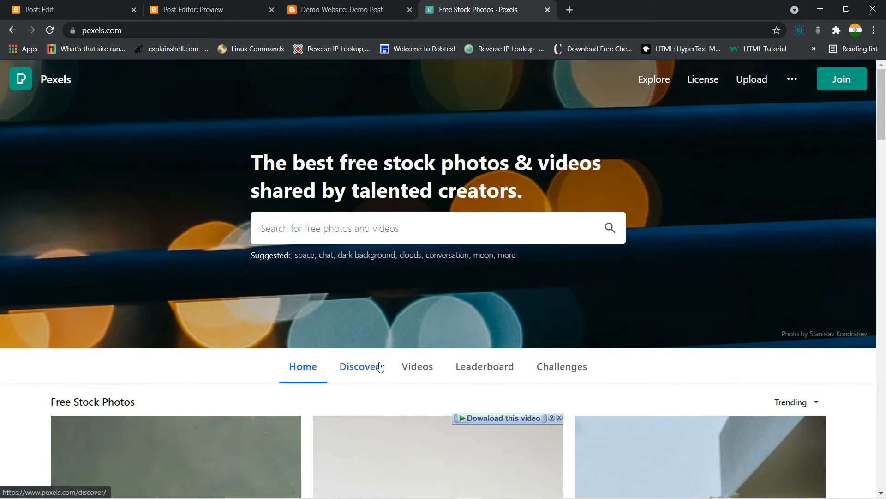
{"action": "left_click", "coordinate": [368, 226]}
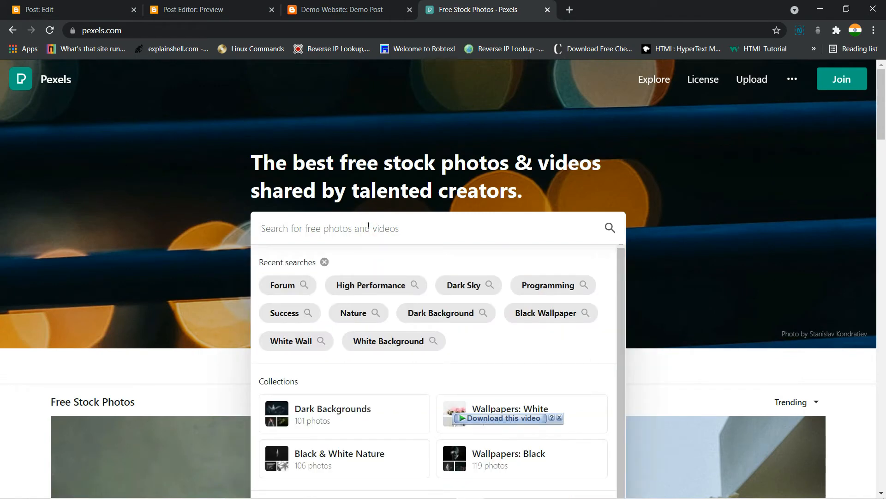
{"action": "type", "text": "tech"}
{"action": "key", "text": "Return"}
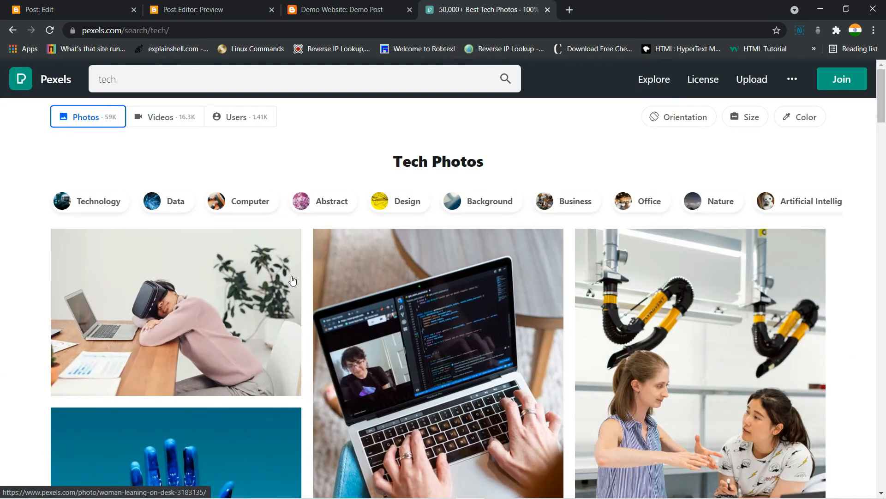
Step: Download the photo of the woman leaning on a desk with a VR headset, and return to the post editor
{"action": "left_click", "coordinate": [228, 296]}
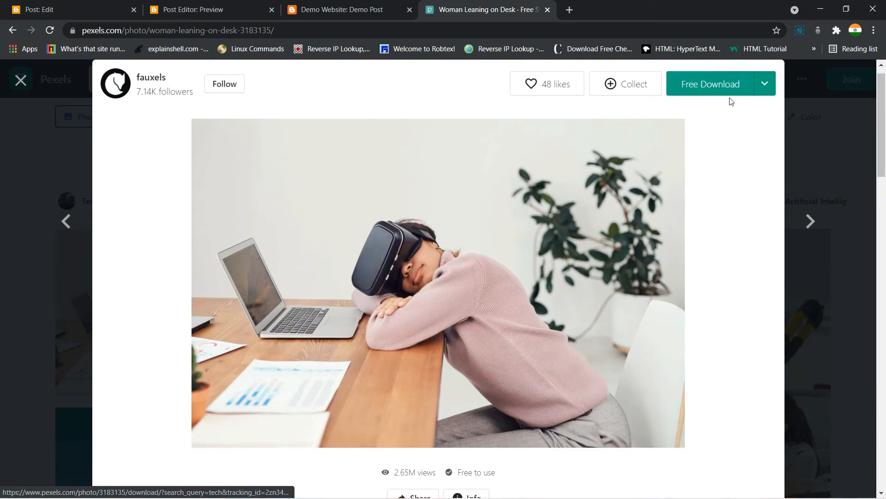
{"action": "left_click", "coordinate": [723, 88]}
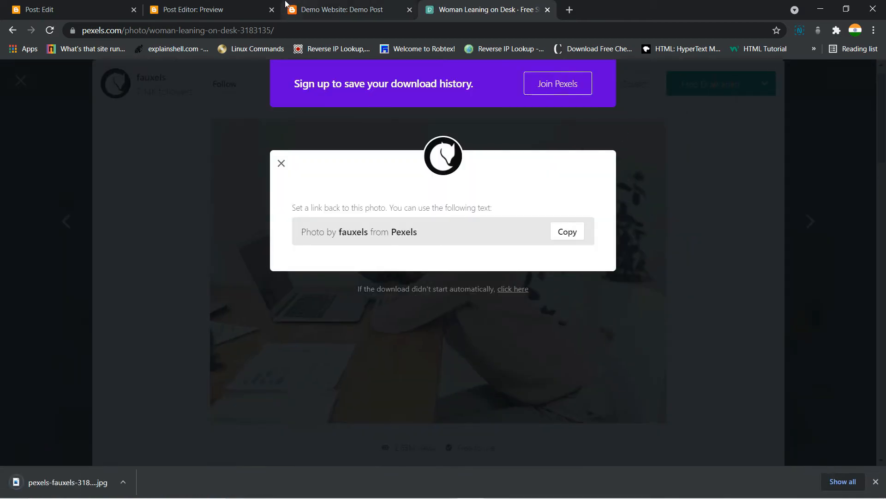
{"action": "left_click", "coordinate": [203, 9]}
{"action": "left_click", "coordinate": [326, 9]}
{"action": "left_click", "coordinate": [175, 8]}
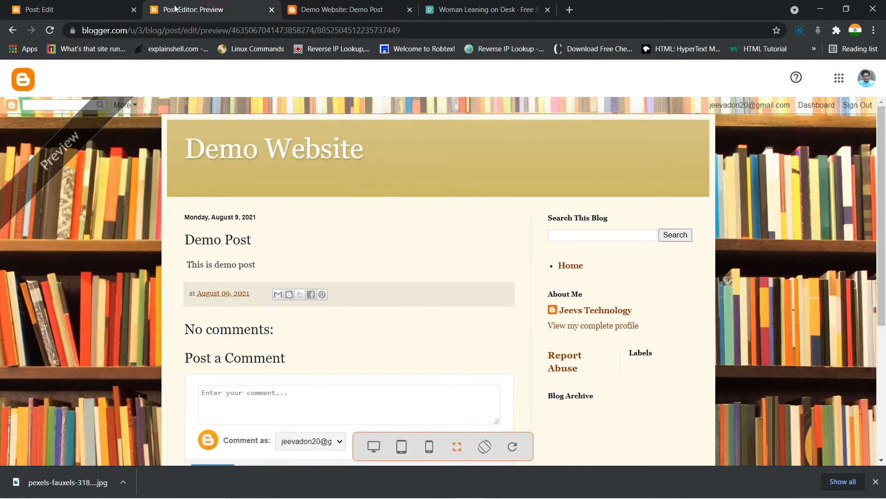
{"action": "left_click", "coordinate": [101, 4]}
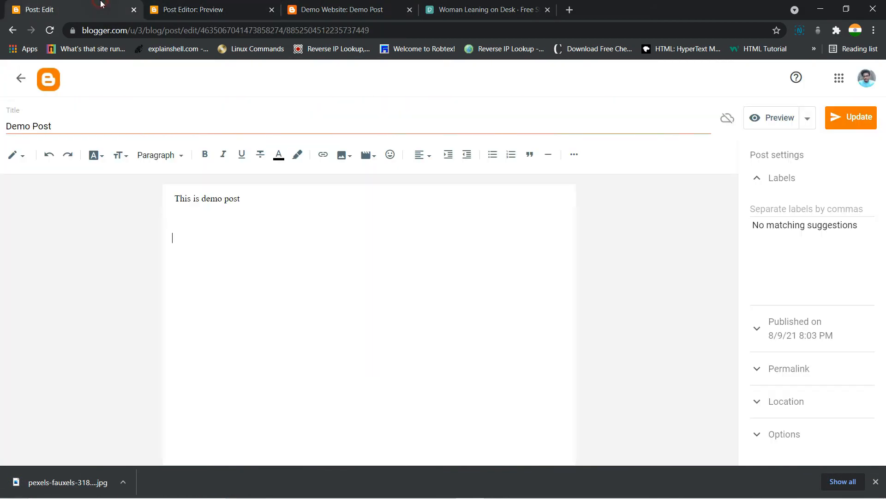
{"action": "left_click", "coordinate": [342, 157]}
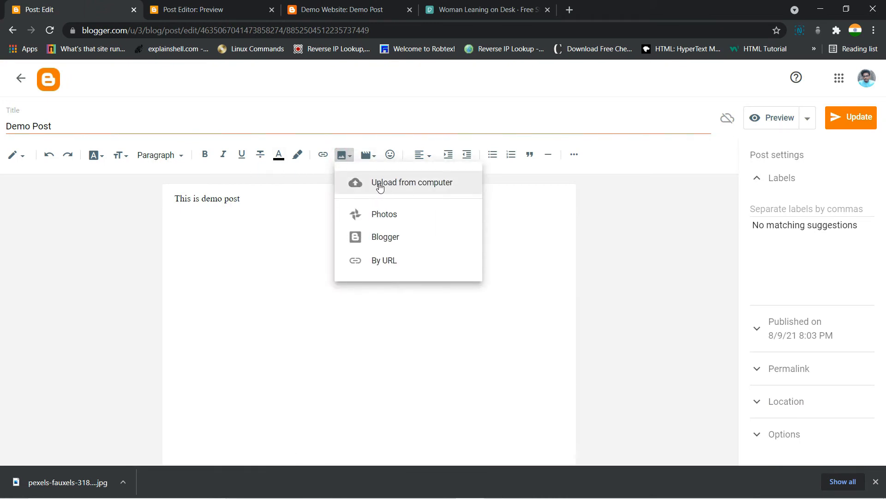
{"action": "left_click", "coordinate": [380, 187]}
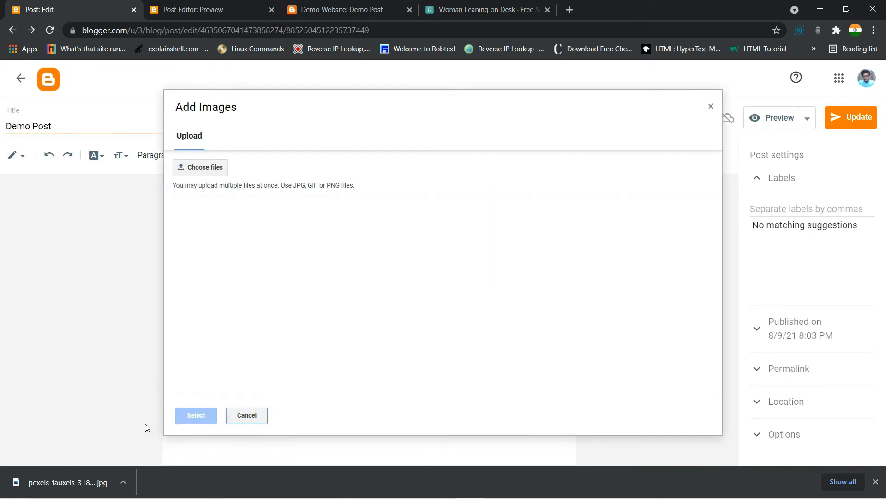
{"action": "left_click", "coordinate": [209, 169]}
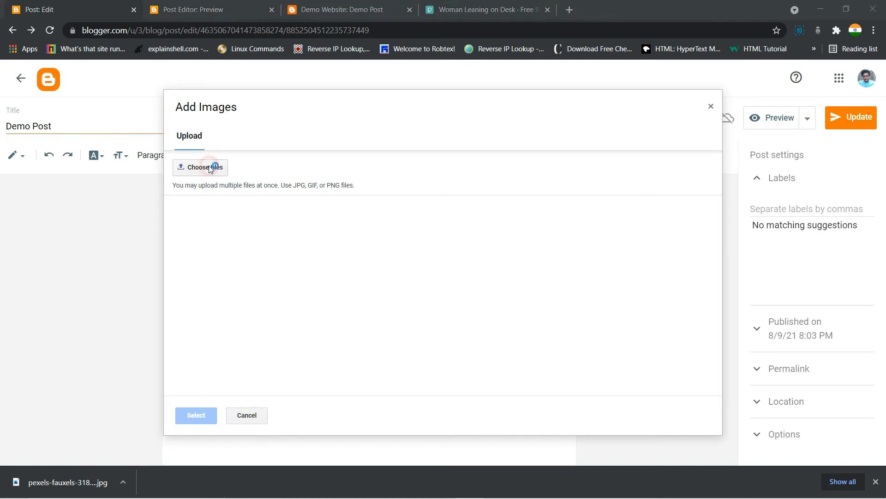
{"action": "left_click", "coordinate": [804, 16]}
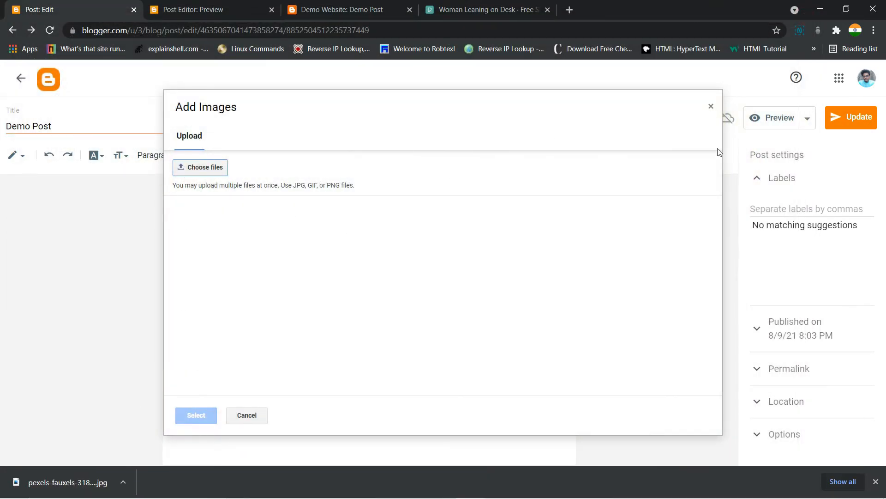
{"action": "left_click", "coordinate": [711, 107]}
Step: Upload pexels-fauxels-3183135.jpg from the computer and insert it below the post's body text
{"action": "left_click", "coordinate": [343, 155]}
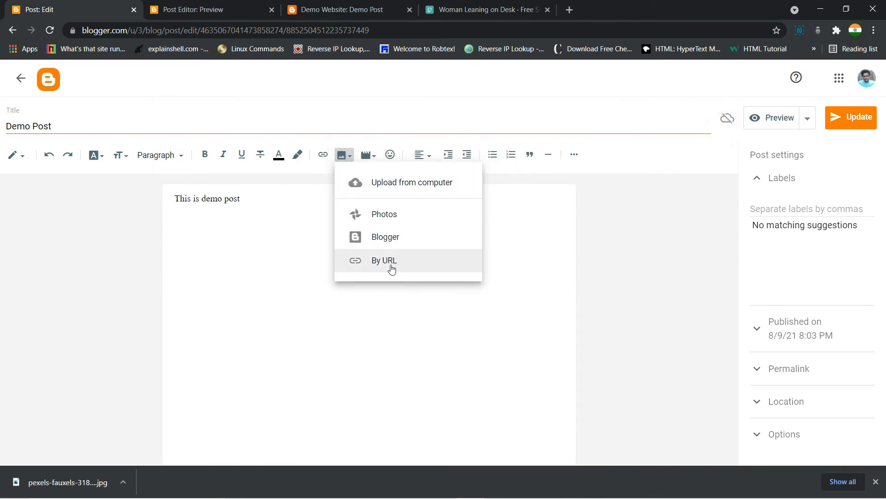
{"action": "left_click", "coordinate": [408, 184]}
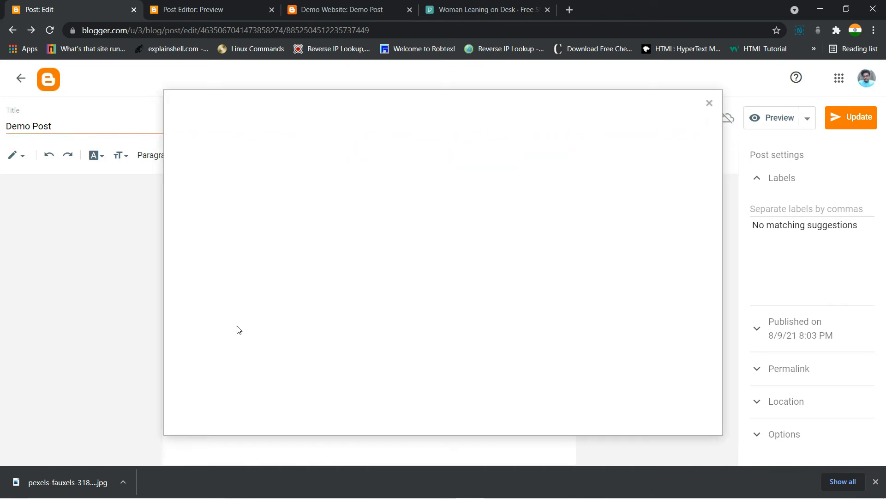
{"action": "left_click_drag", "start_coordinate": [85, 479], "coordinate": [395, 258]}
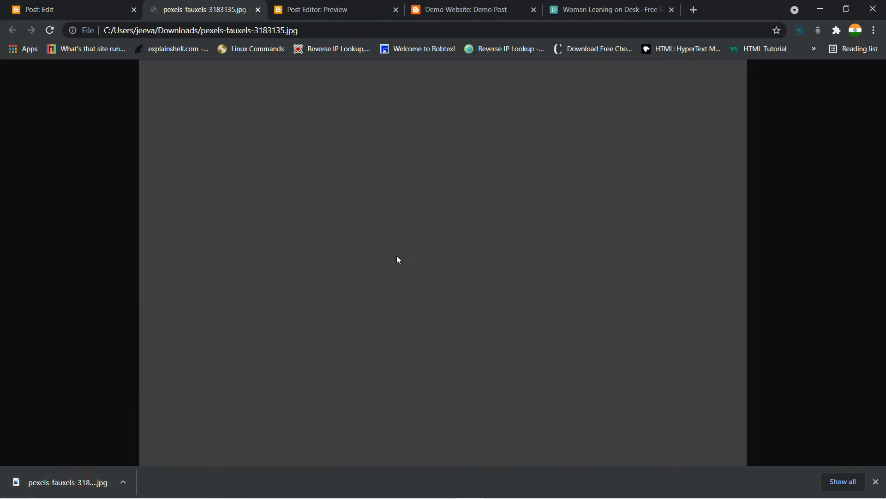
{"action": "left_click", "coordinate": [84, 4]}
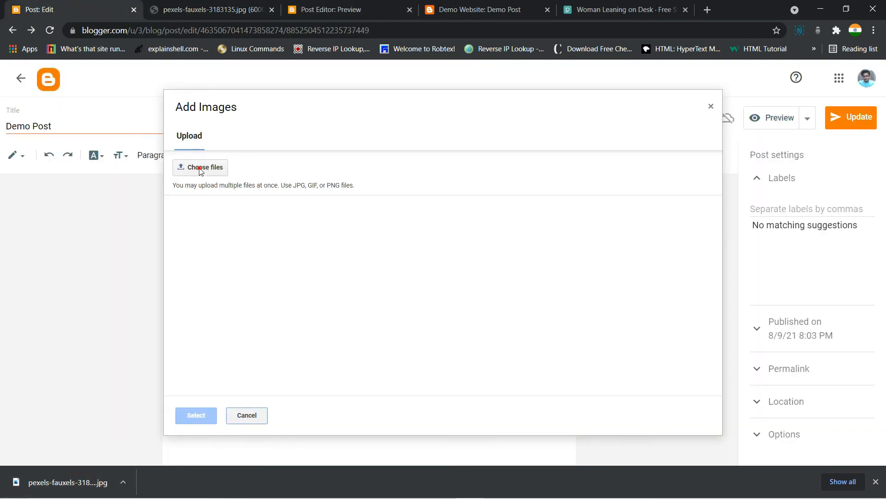
{"action": "left_click", "coordinate": [201, 171]}
{"action": "double_click", "coordinate": [167, 179]}
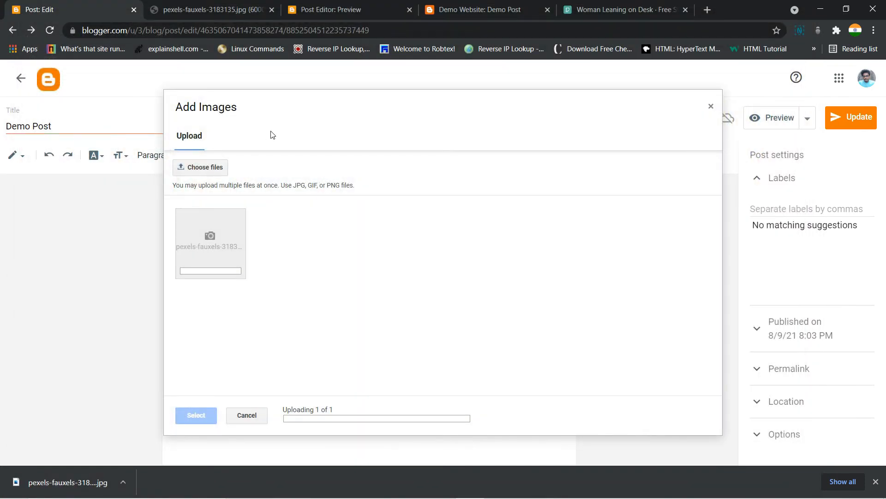
{"action": "left_click", "coordinate": [272, 10]}
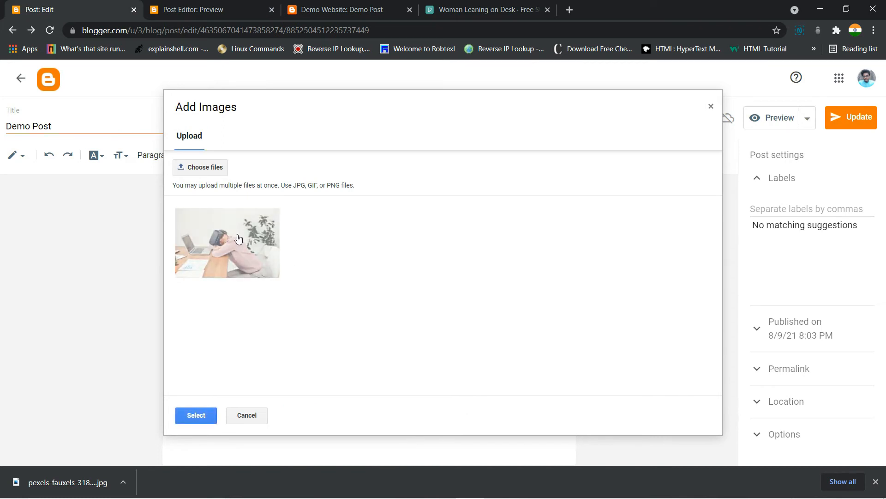
{"action": "left_click", "coordinate": [196, 414]}
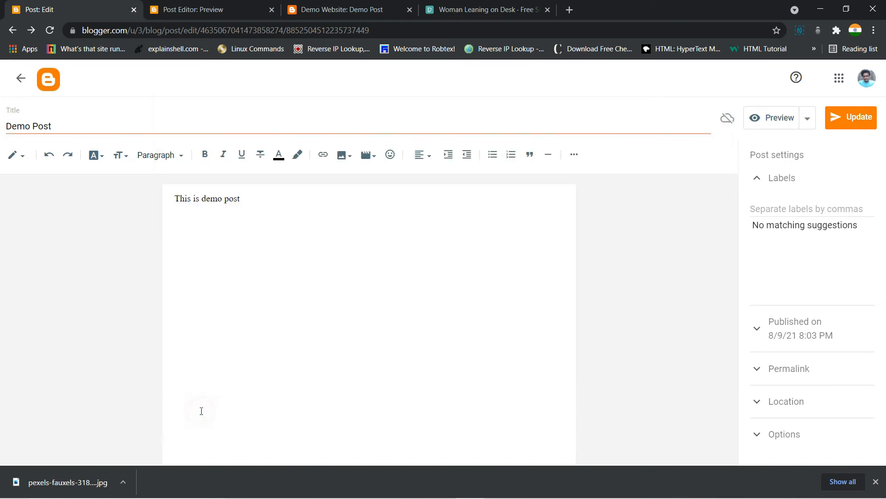
Step: Update the published post, and check its image on the reloaded live post and the blog's home page
{"action": "left_click", "coordinate": [846, 118]}
{"action": "left_click", "coordinate": [342, 9]}
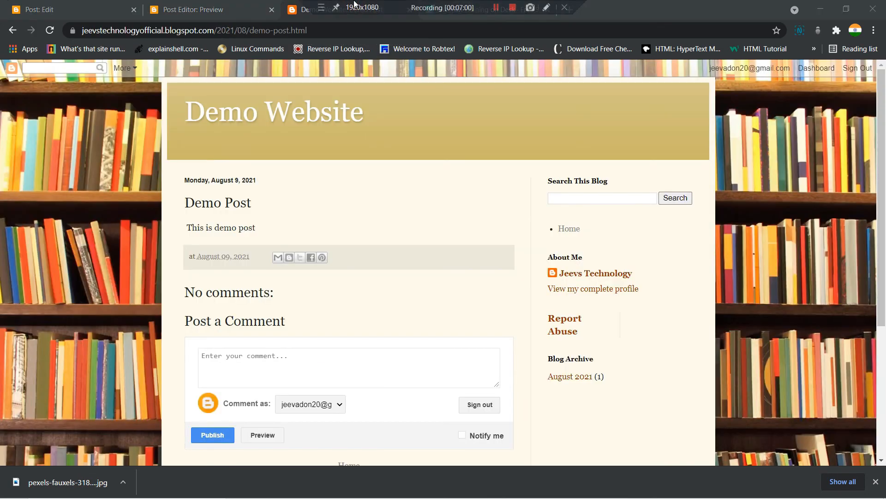
{"action": "left_click", "coordinate": [49, 31]}
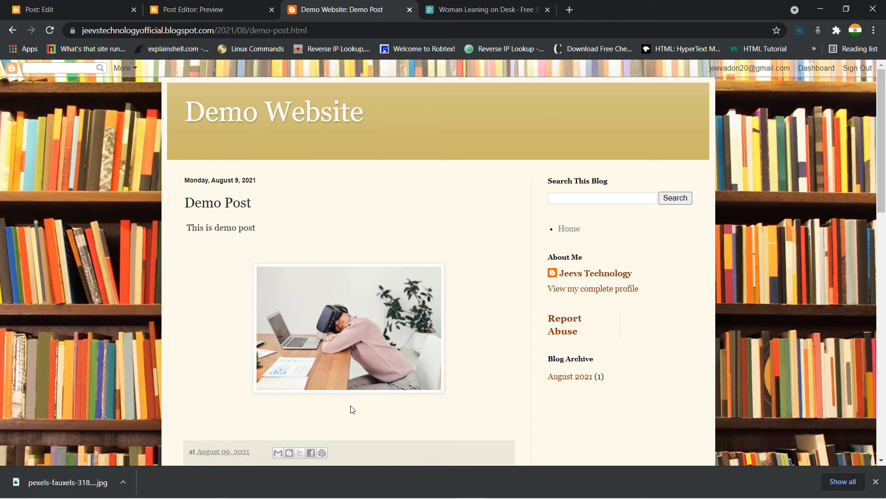
{"action": "left_click", "coordinate": [307, 115]}
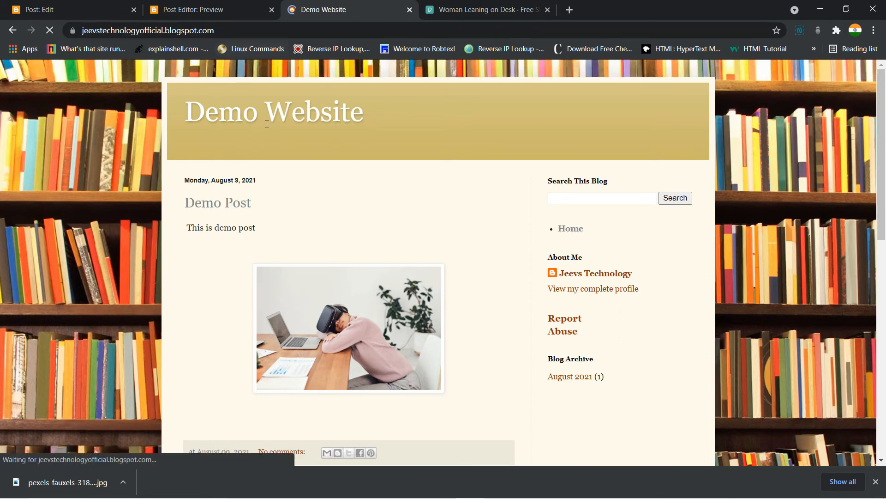
{"action": "triple_click", "coordinate": [365, 222]}
{"action": "left_click", "coordinate": [336, 140]}
Step: Load jeevstechnologyofficial.blogspot.com in place of the post preview, and look over the demo post on the blog's home page
{"action": "left_click", "coordinate": [227, 4]}
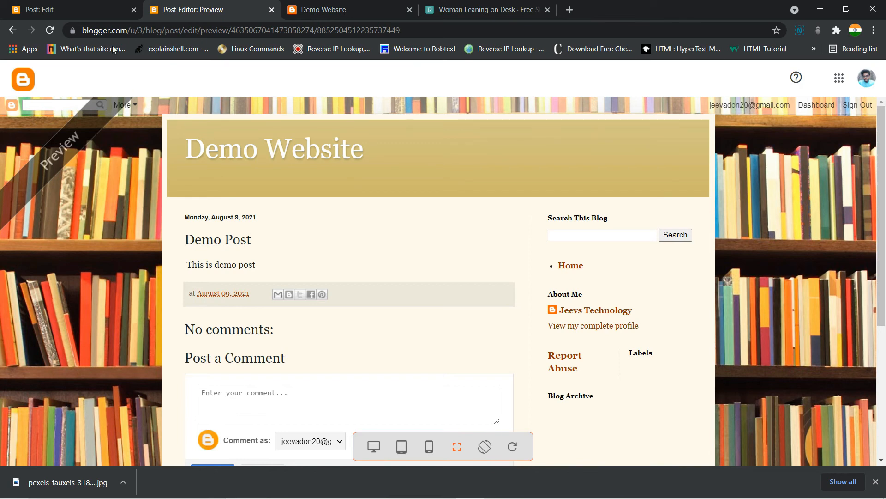
{"action": "left_click", "coordinate": [254, 29]}
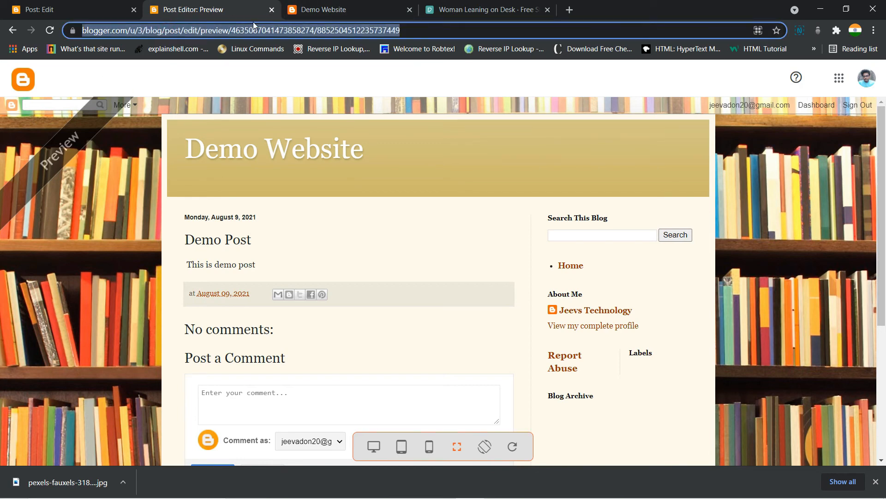
{"action": "type", "text": "jeevs"}
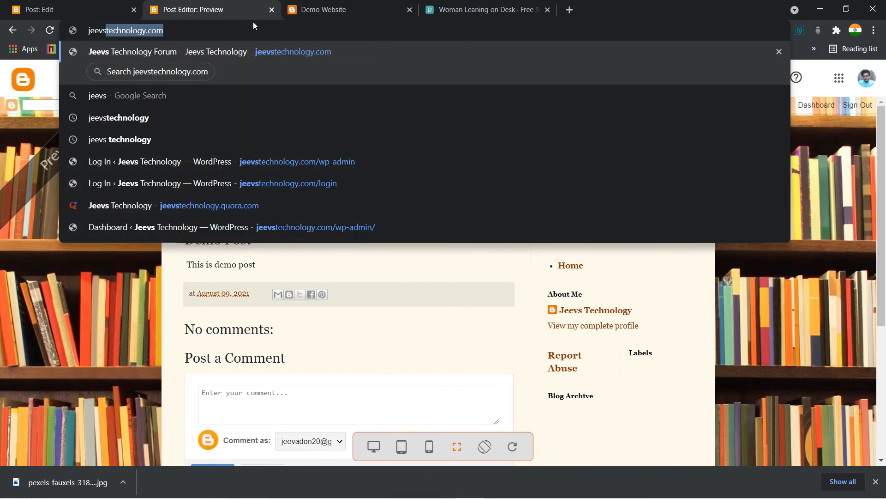
{"action": "type", "text": "technology"}
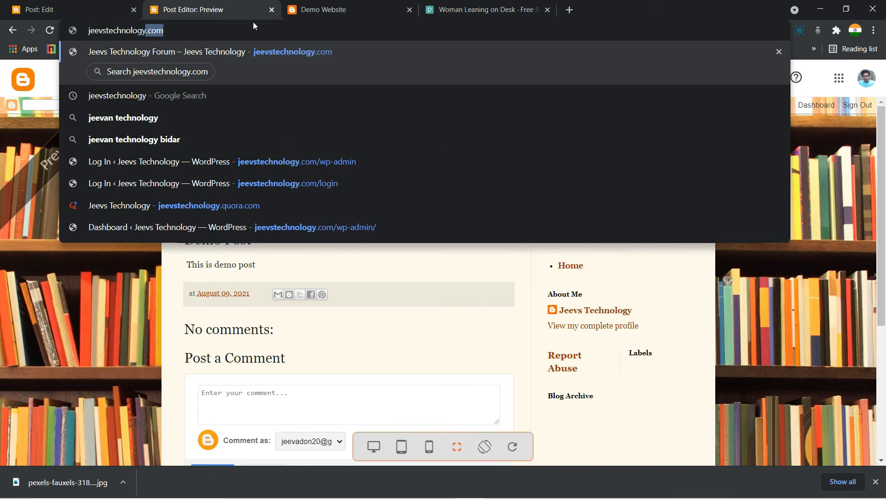
{"action": "type", "text": "offi"}
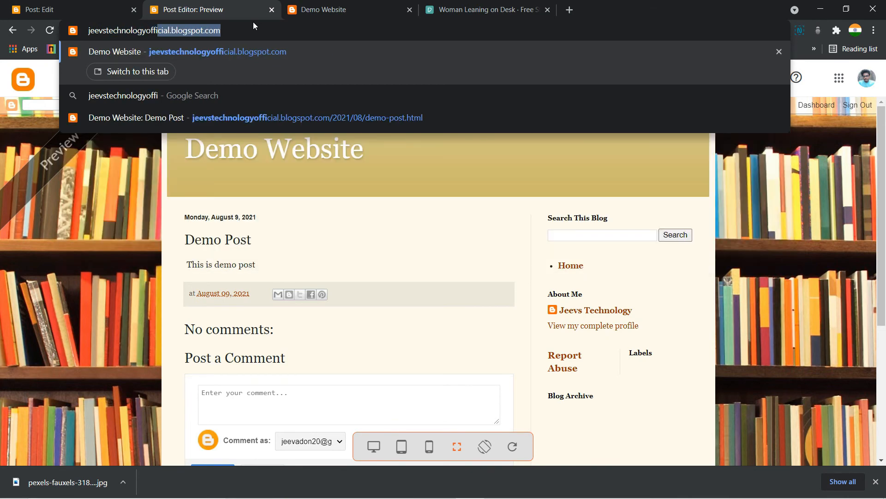
{"action": "key", "text": "Right"}
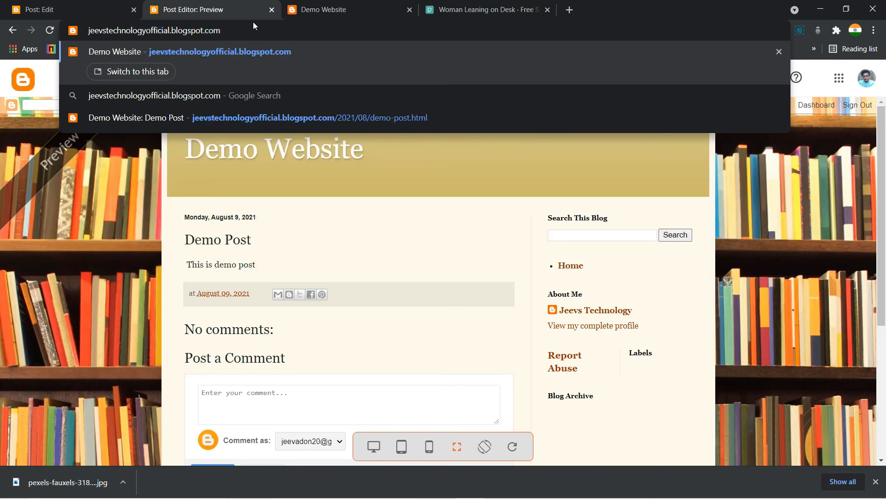
{"action": "key", "text": "Return"}
{"action": "scroll", "coordinate": [347, 276], "scroll_direction": "down", "scroll_amount": 10}
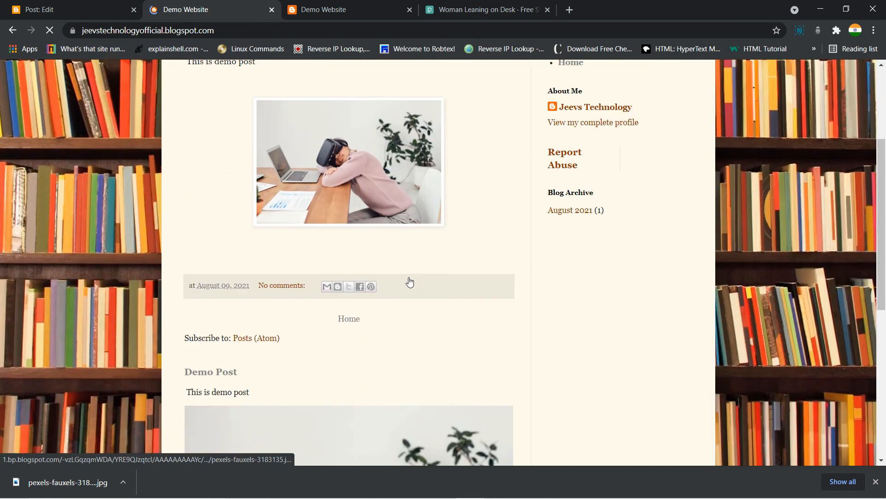
{"action": "scroll", "coordinate": [379, 342], "scroll_direction": "up", "scroll_amount": 10}
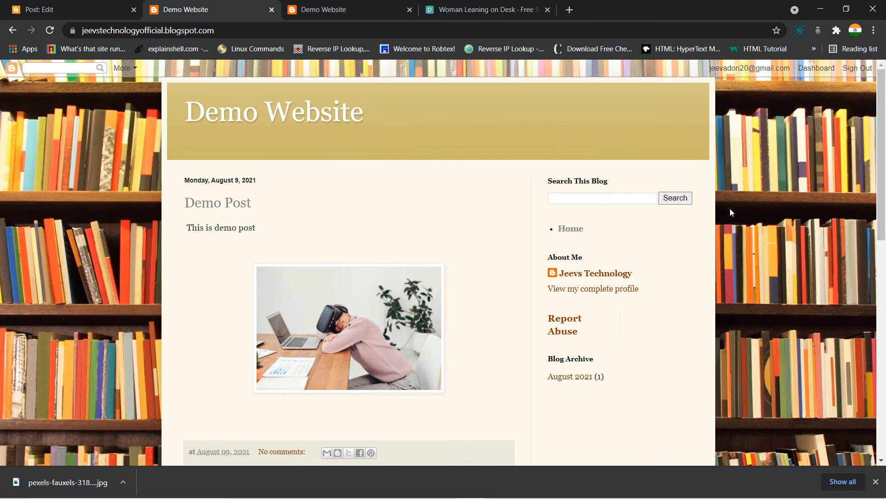
Step: Return to the Blogger dashboard, create a blank new post, and go back to the posts list leaving the post empty
{"action": "left_click", "coordinate": [57, 6]}
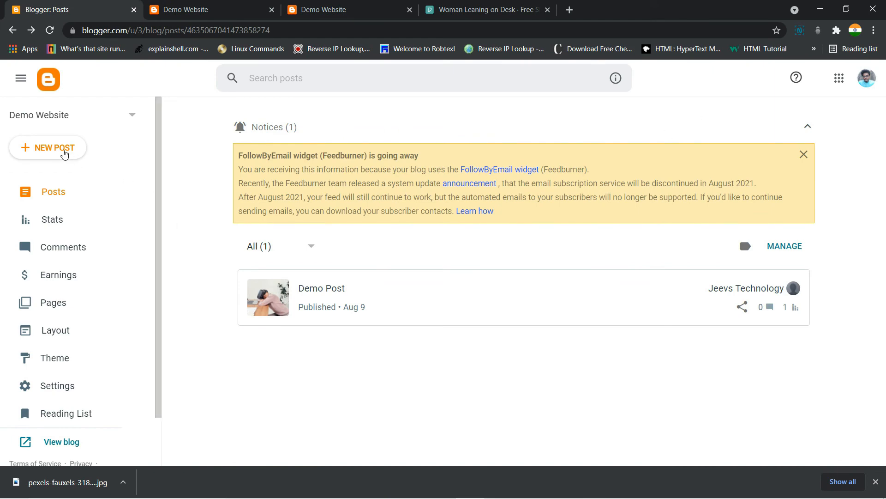
{"action": "left_click", "coordinate": [64, 154]}
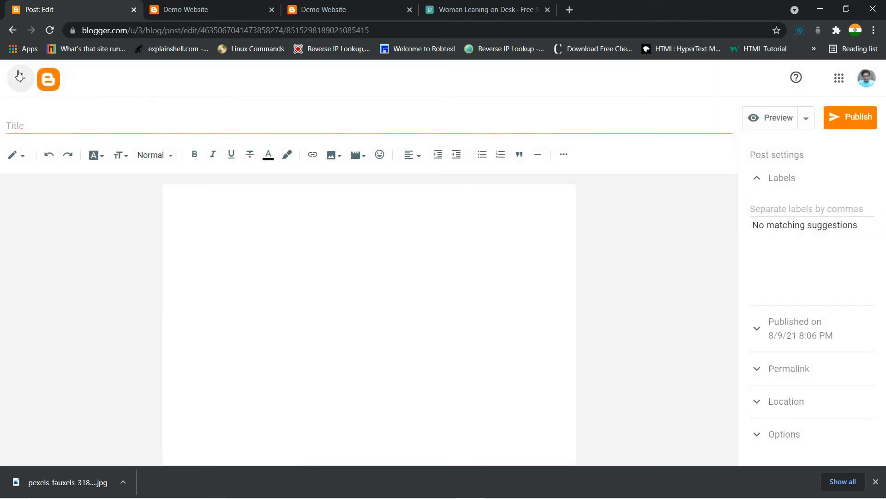
{"action": "left_click", "coordinate": [19, 75]}
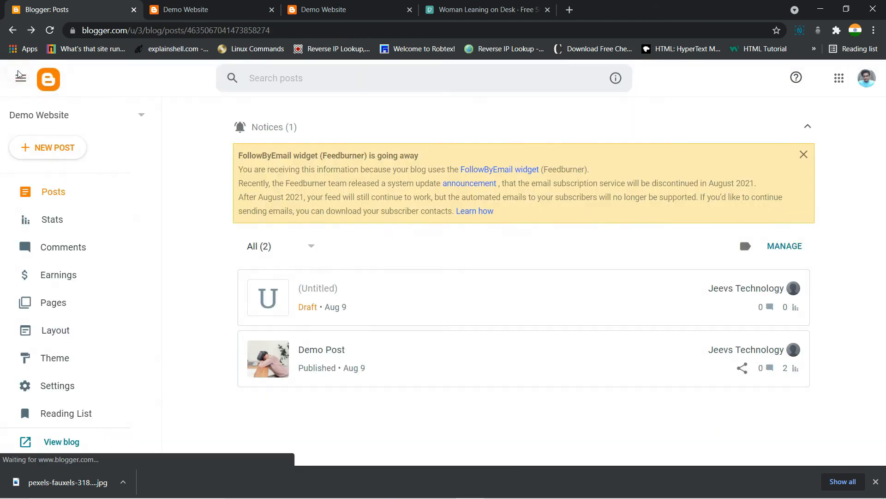
Step: View the blog's Pages section, and examine the gadgets in its Layout from the navbar and header down to the sidebars
{"action": "left_click", "coordinate": [42, 304]}
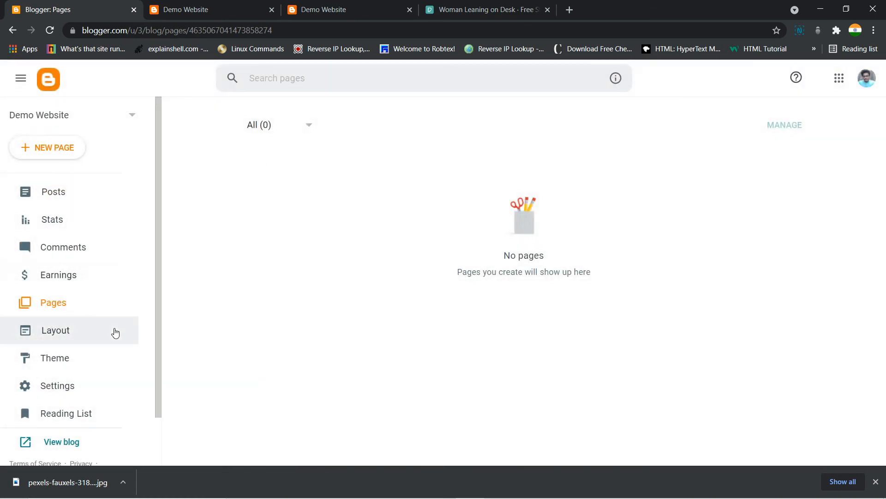
{"action": "left_click", "coordinate": [99, 334]}
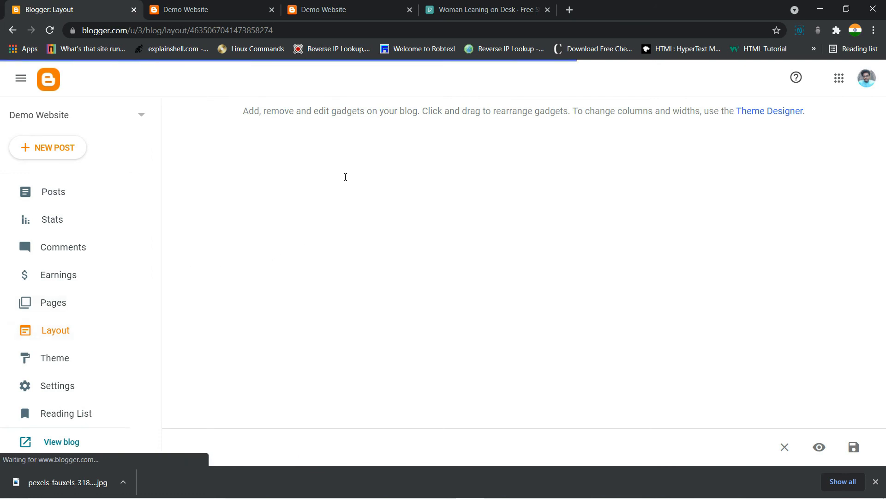
{"action": "scroll", "coordinate": [298, 305], "scroll_direction": "down", "scroll_amount": 12}
{"action": "scroll", "coordinate": [269, 354], "scroll_direction": "up", "scroll_amount": 12}
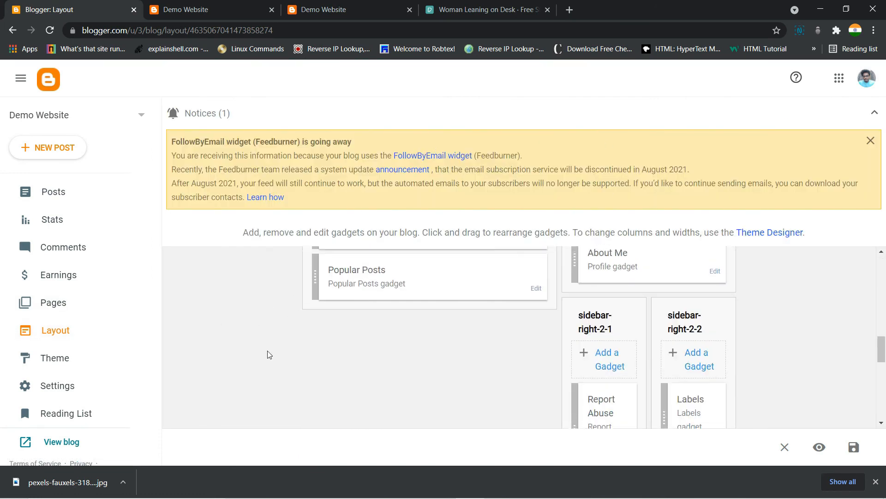
{"action": "scroll", "coordinate": [357, 349], "scroll_direction": "down", "scroll_amount": 10}
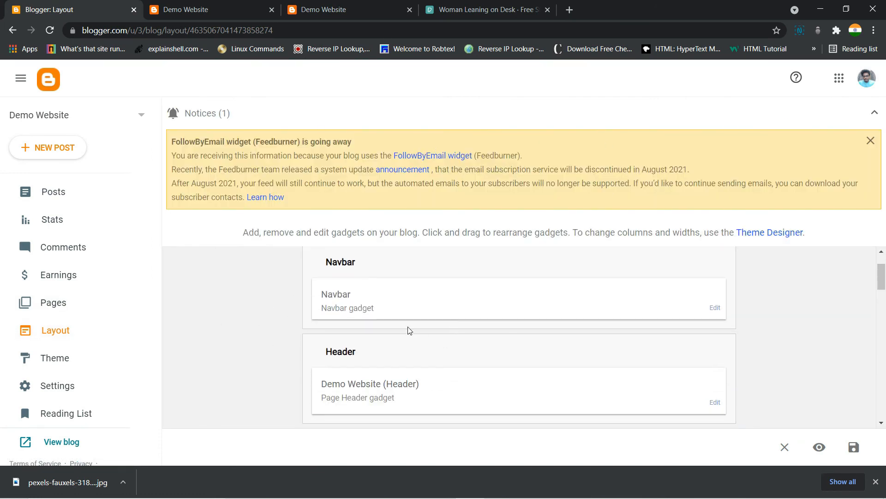
{"action": "scroll", "coordinate": [520, 328], "scroll_direction": "up", "scroll_amount": 8}
{"action": "scroll", "coordinate": [534, 337], "scroll_direction": "down", "scroll_amount": 10}
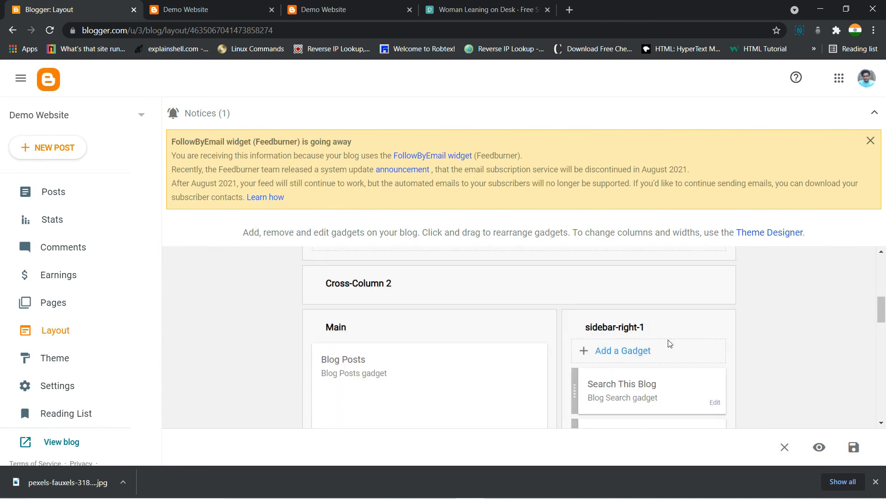
{"action": "scroll", "coordinate": [687, 314], "scroll_direction": "up", "scroll_amount": 3}
{"action": "scroll", "coordinate": [662, 355], "scroll_direction": "down", "scroll_amount": 8}
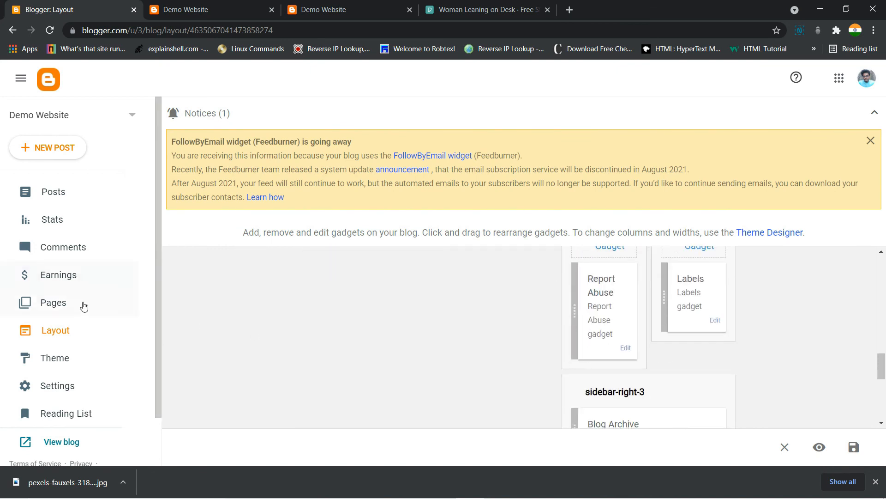
Step: View the blog's Earnings section with its AdSense options, check the live blog once more, and minimize the browser
{"action": "left_click", "coordinate": [84, 286]}
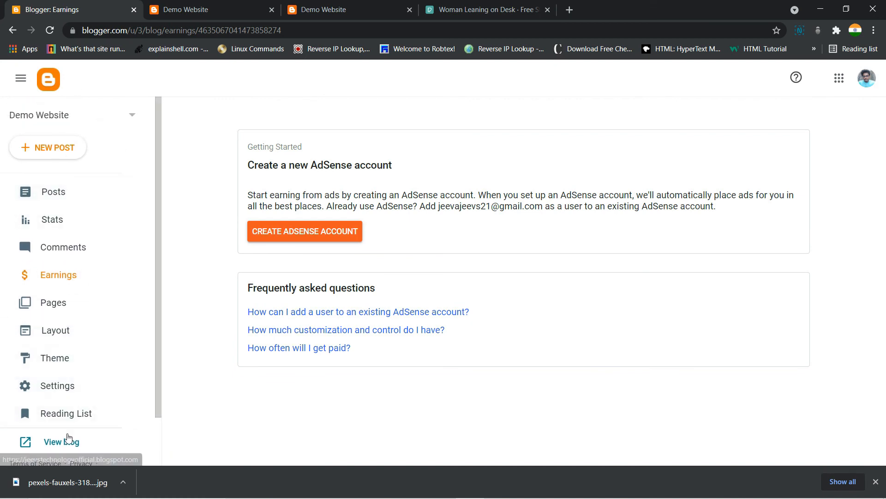
{"action": "left_click", "coordinate": [48, 442]}
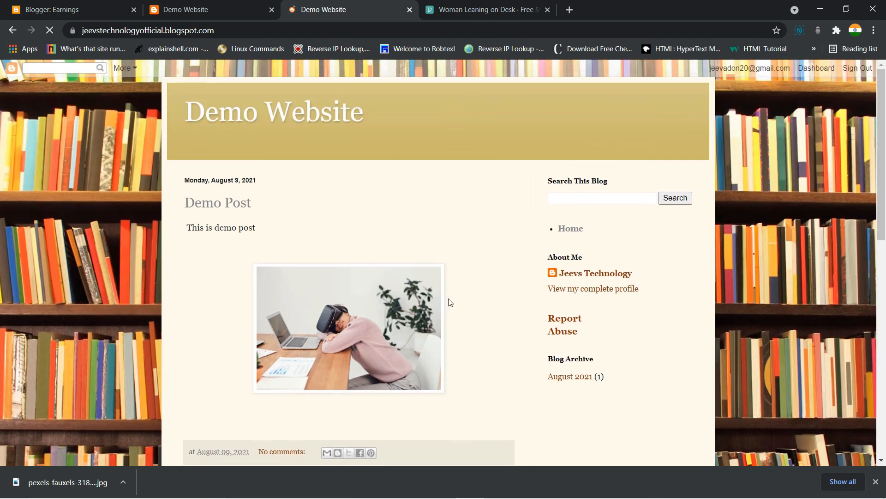
{"action": "left_click", "coordinate": [820, 9]}
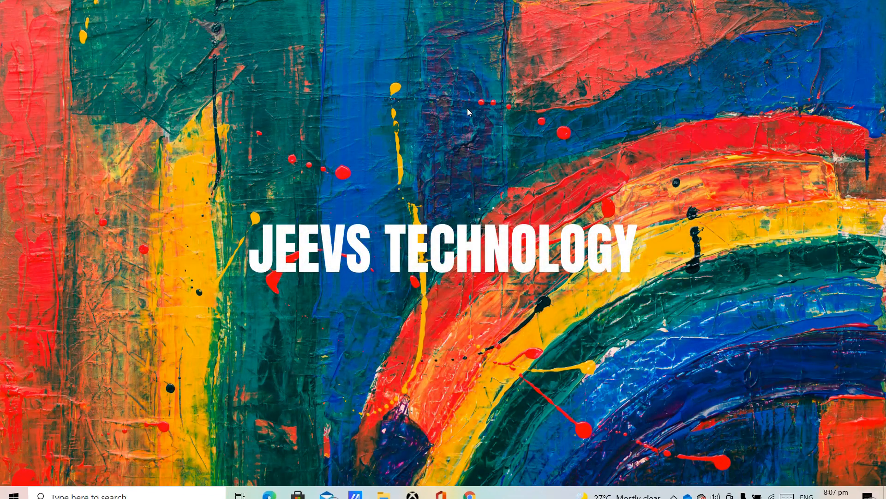